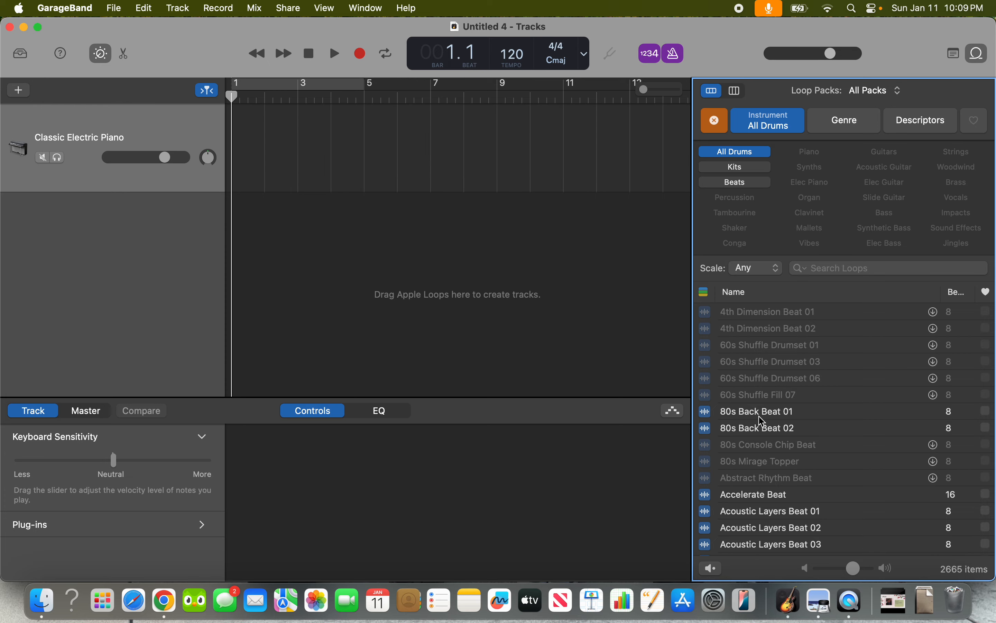
Place the 80s Back Beat 01 drum loop on a new track at bar 1 and repeat it up to bar 21
{"action": "left_click_drag", "start_coordinate": [762, 421], "coordinate": [226, 266]}
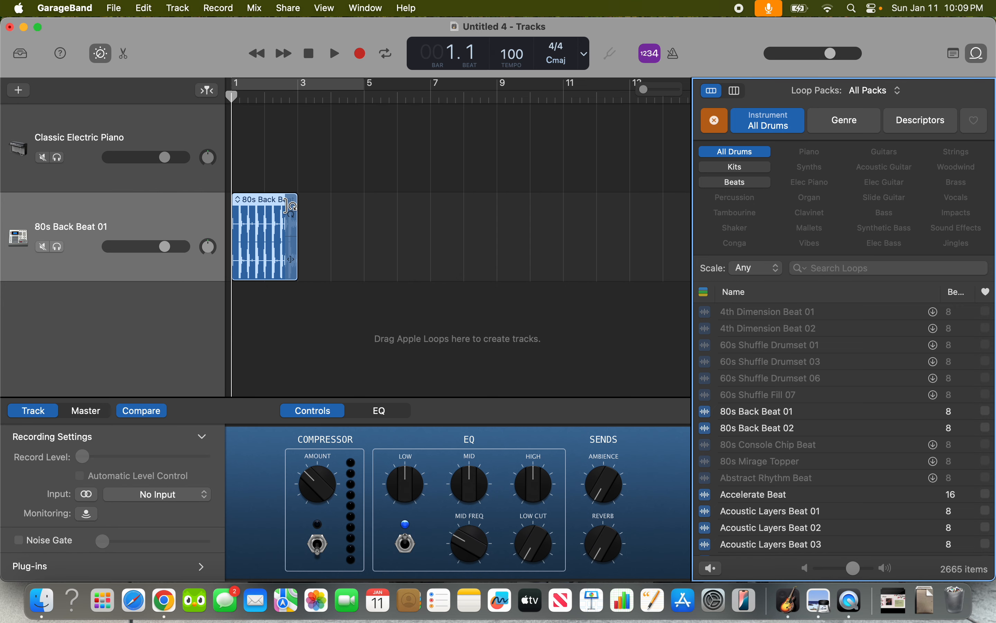
{"action": "left_click_drag", "start_coordinate": [291, 208], "coordinate": [520, 231]}
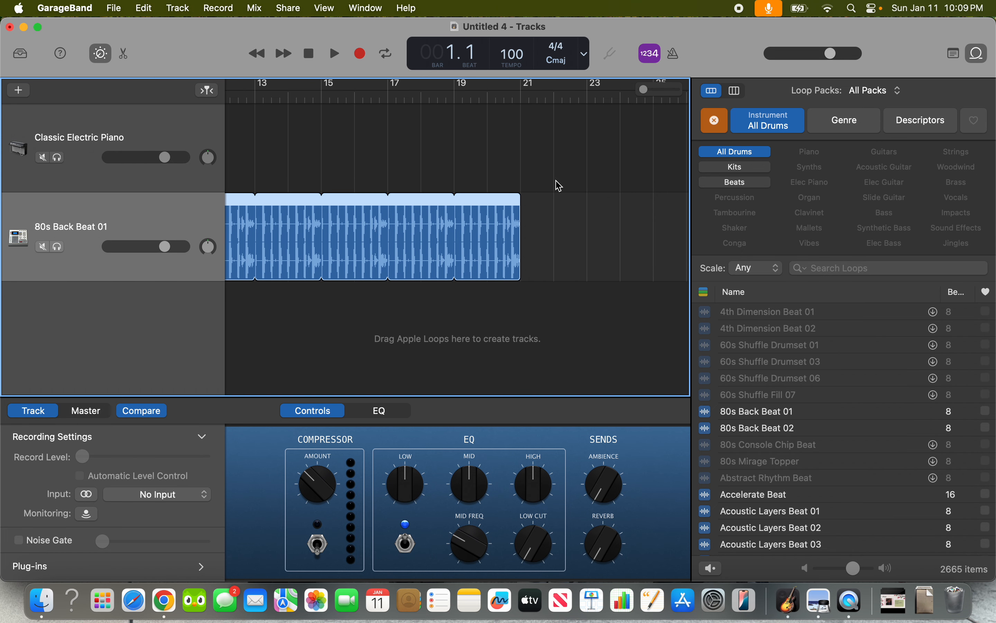
Switch the project display to Beats & Time, check the time at the drum region's end, and return the playhead to bar 1
{"action": "left_click", "coordinate": [588, 60]}
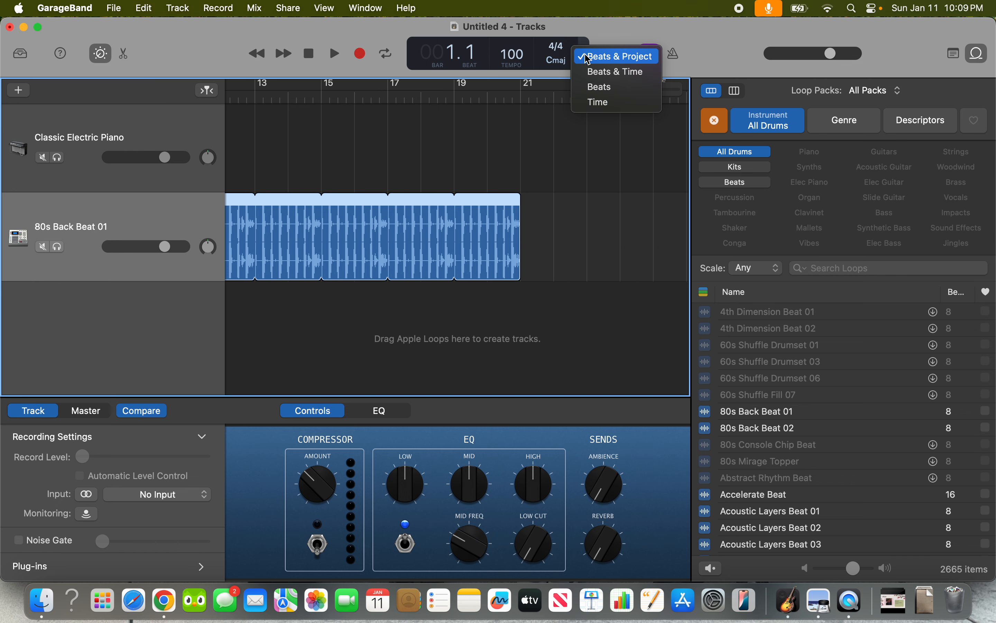
{"action": "left_click", "coordinate": [593, 73]}
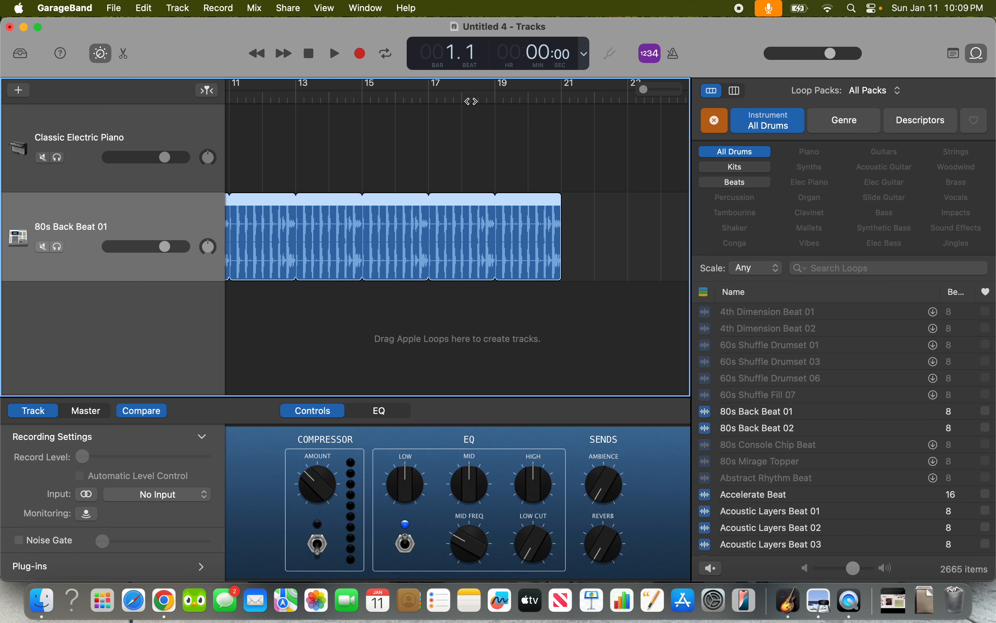
{"action": "left_click_drag", "start_coordinate": [472, 101], "coordinate": [561, 110]}
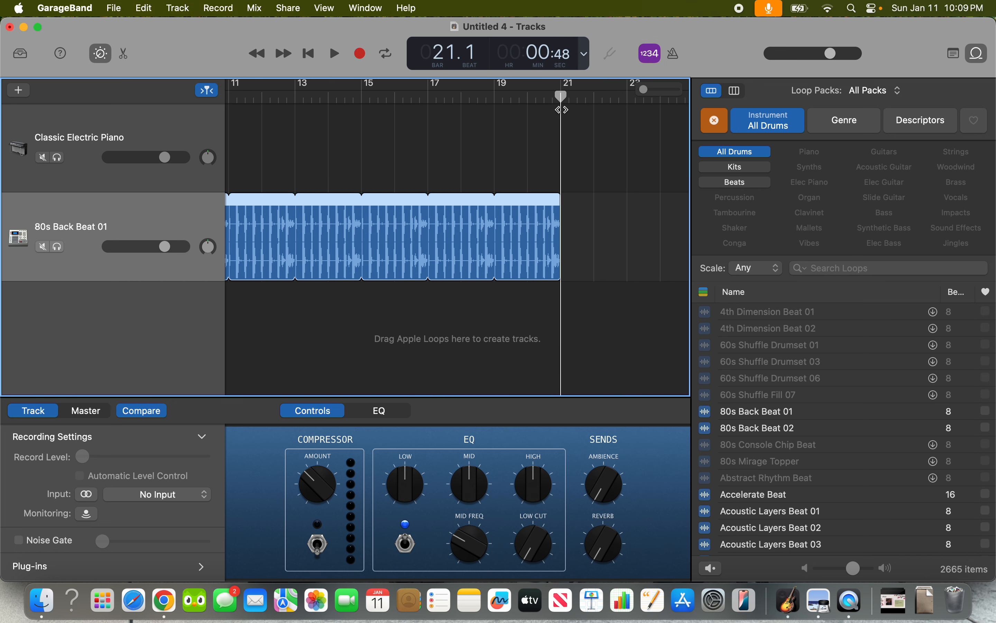
{"action": "left_click_drag", "start_coordinate": [561, 109], "coordinate": [151, 115]}
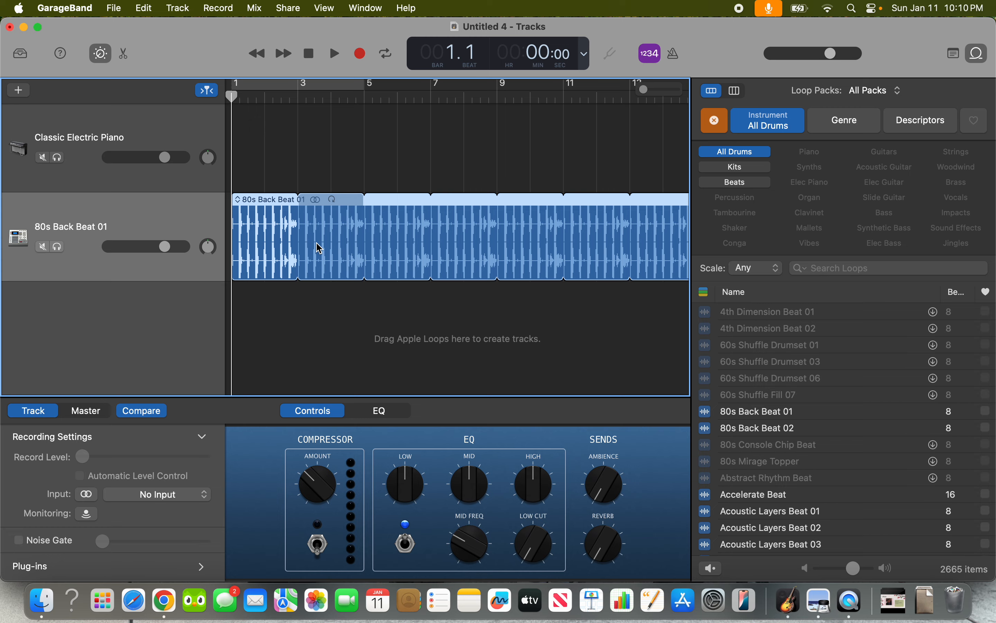
Listen to the opening of the drum track, stop playback, and return the playhead to the beginning
{"action": "key", "text": "space"}
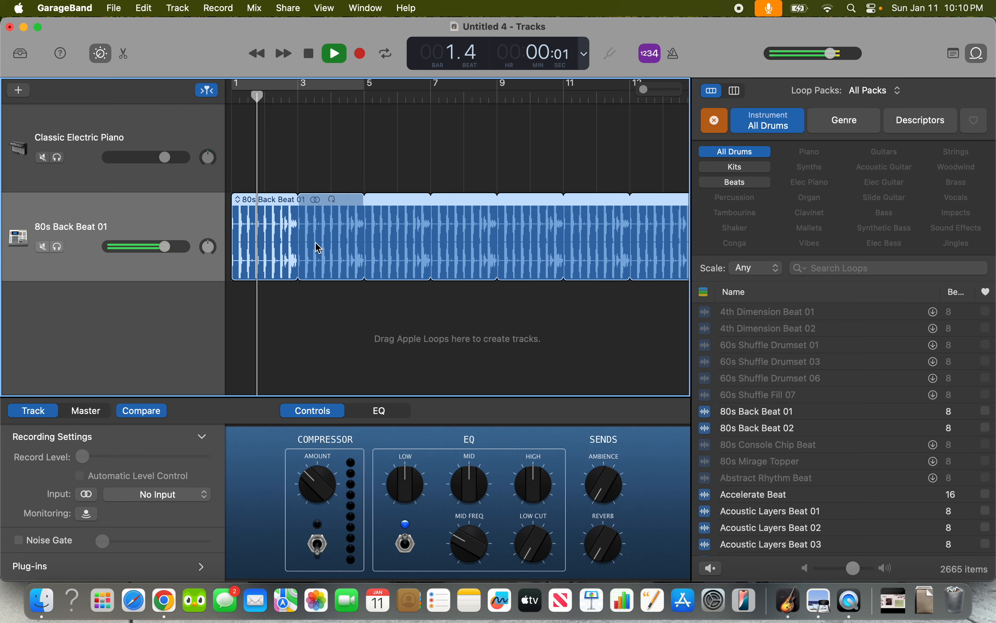
{"action": "key", "text": "space"}
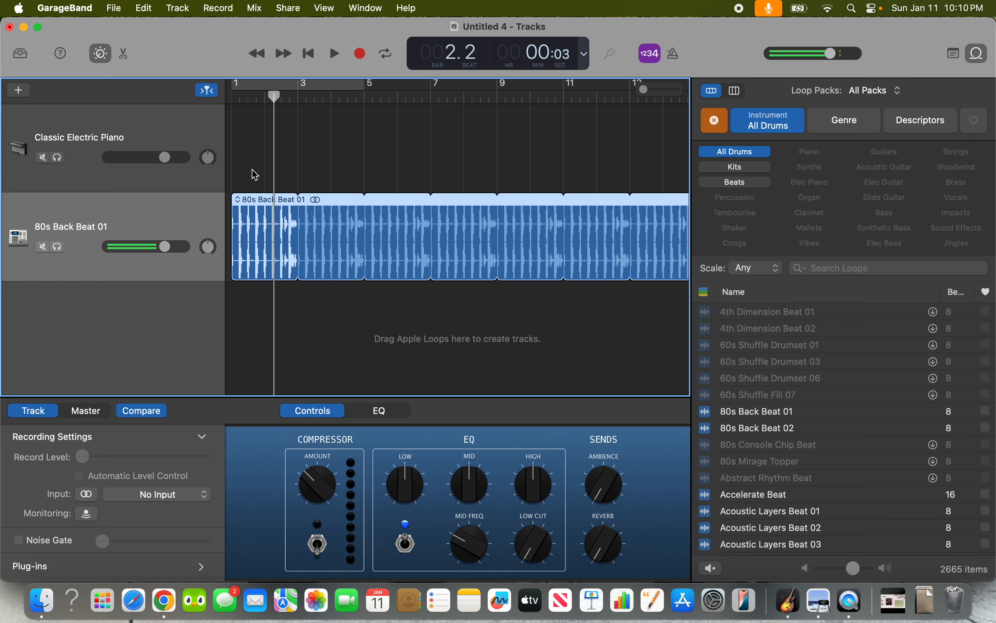
{"action": "key", "text": "Return"}
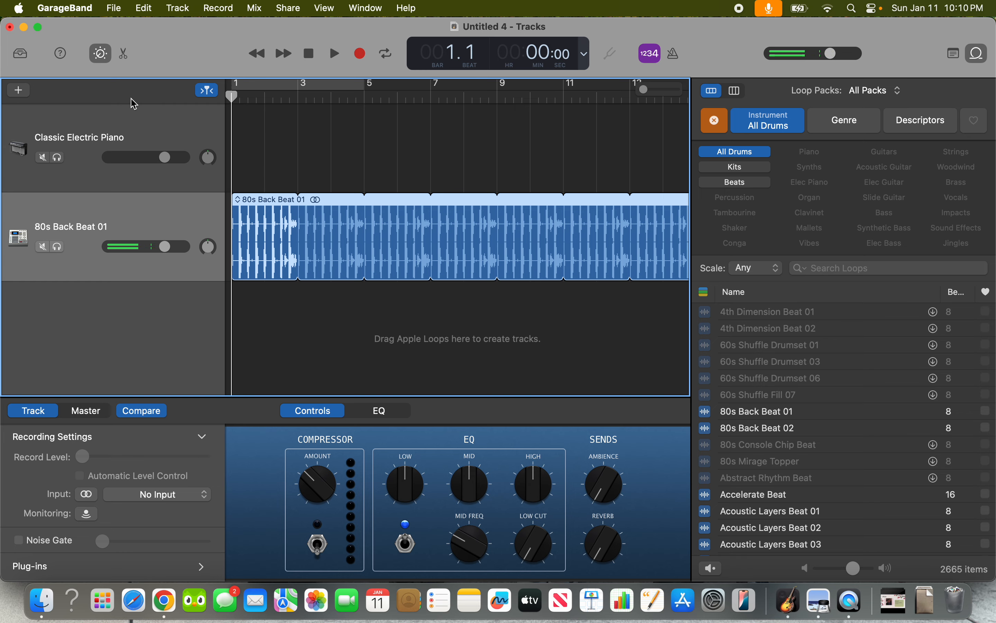
Filter the loops to Bass, search for "british", and add British Blues Bass on a new track at bar 1
{"action": "left_click", "coordinate": [749, 152]}
{"action": "left_click", "coordinate": [886, 213]}
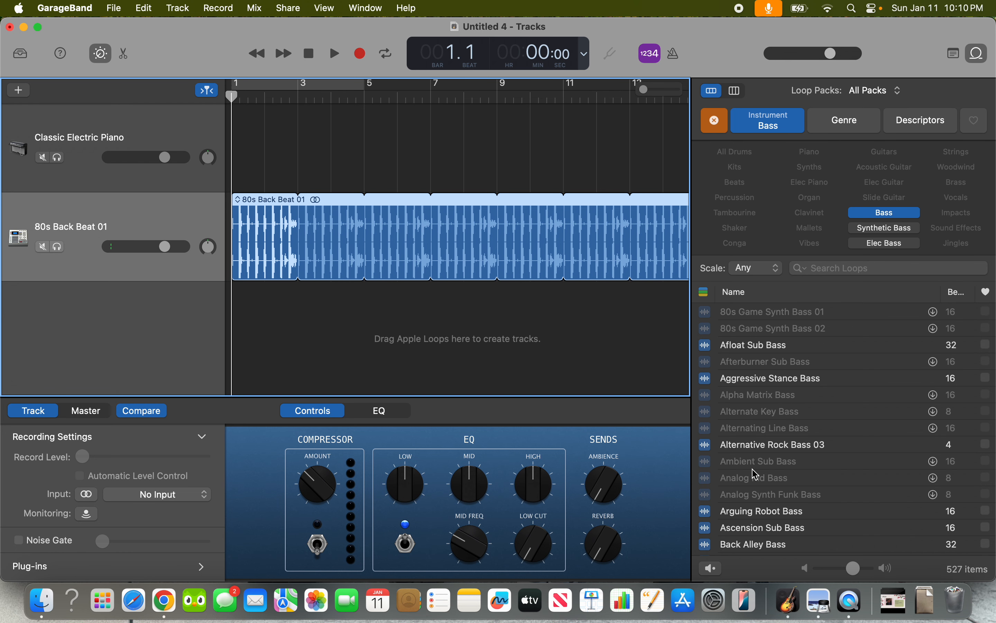
{"action": "left_click", "coordinate": [854, 269]}
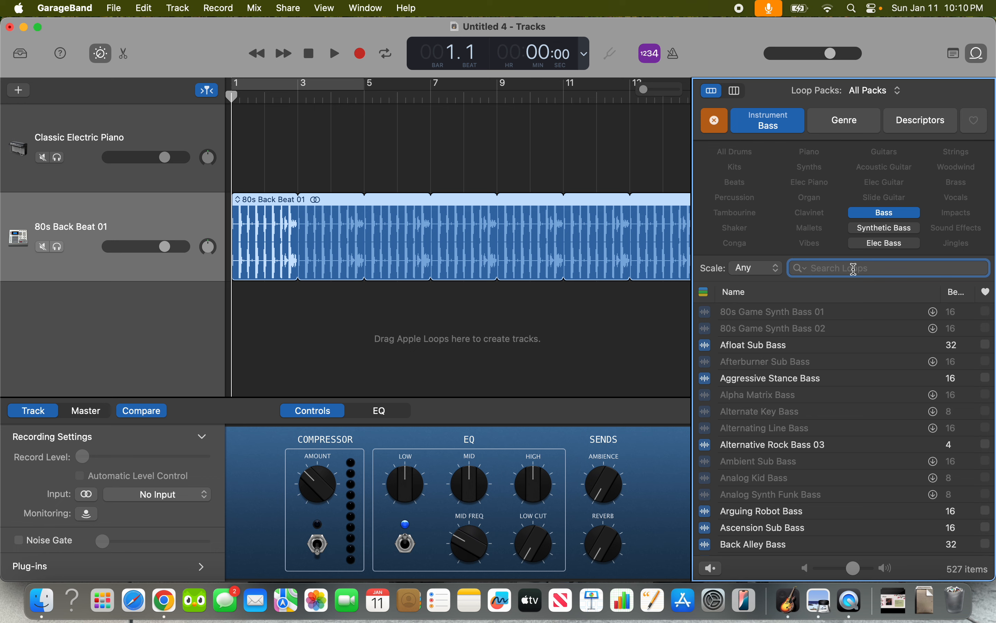
{"action": "type", "text": "british"}
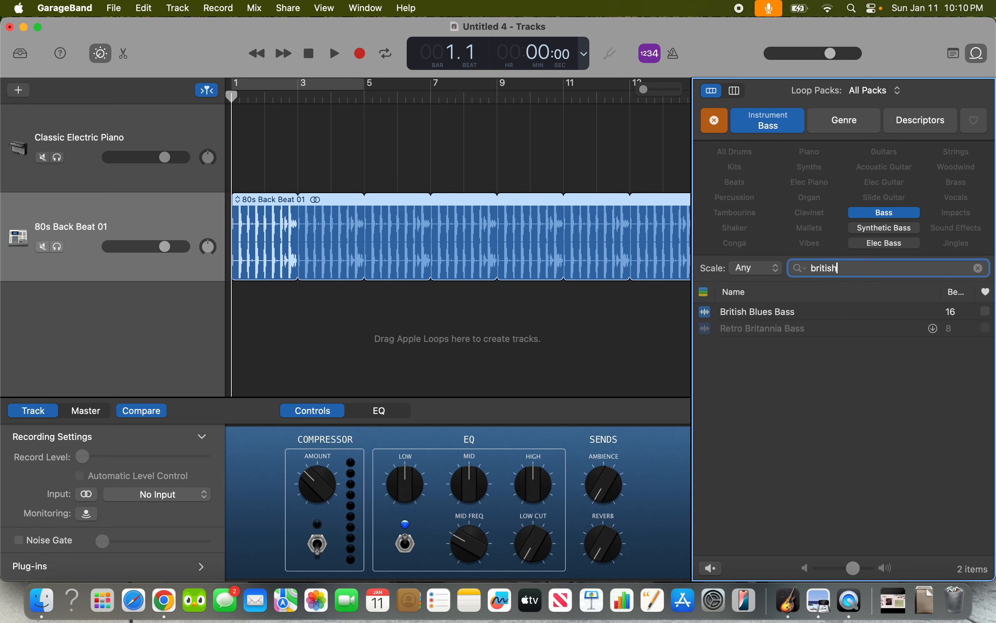
{"action": "left_click_drag", "start_coordinate": [768, 318], "coordinate": [238, 311]}
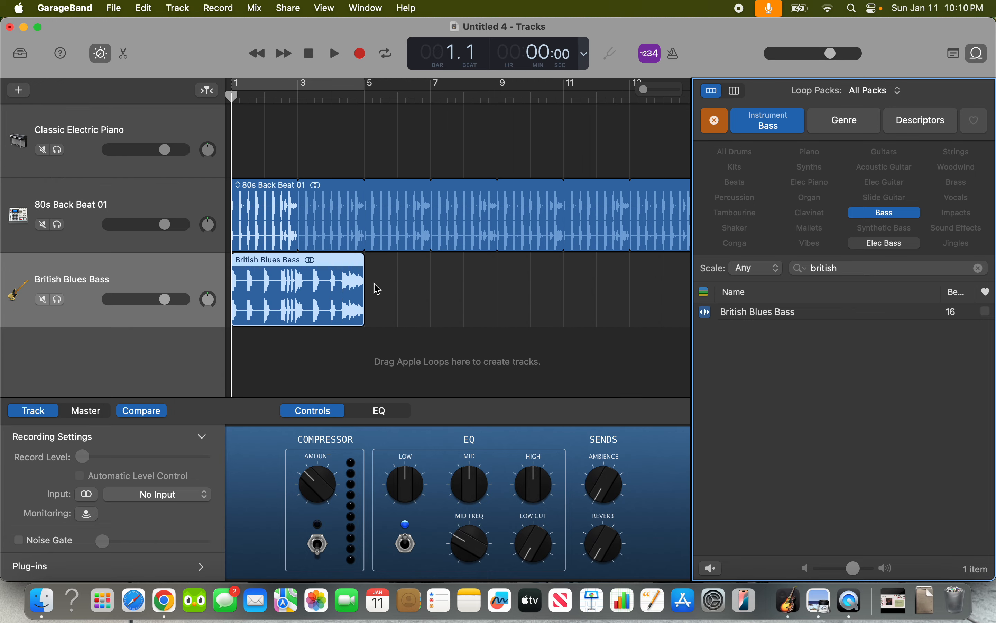
Repeat the British Blues Bass region so that it ends at bar 13
{"action": "left_click_drag", "start_coordinate": [362, 260], "coordinate": [617, 280]}
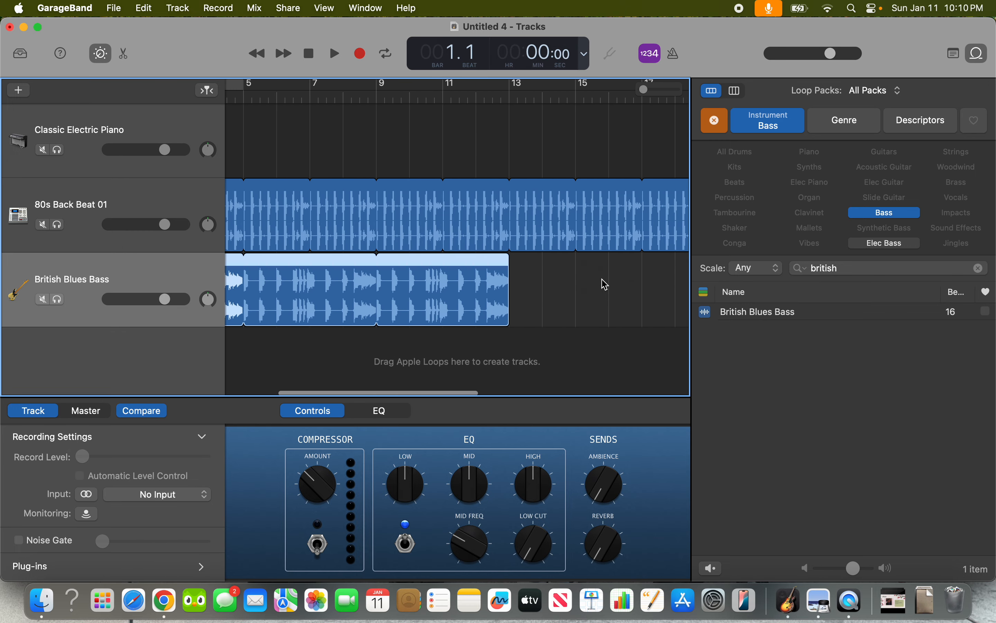
{"action": "mouse_move", "coordinate": [511, 262]}
{"action": "left_mouse_down"}
{"action": "mouse_move", "coordinate": [441, 262]}
{"action": "mouse_move", "coordinate": [510, 266]}
{"action": "left_mouse_up"}
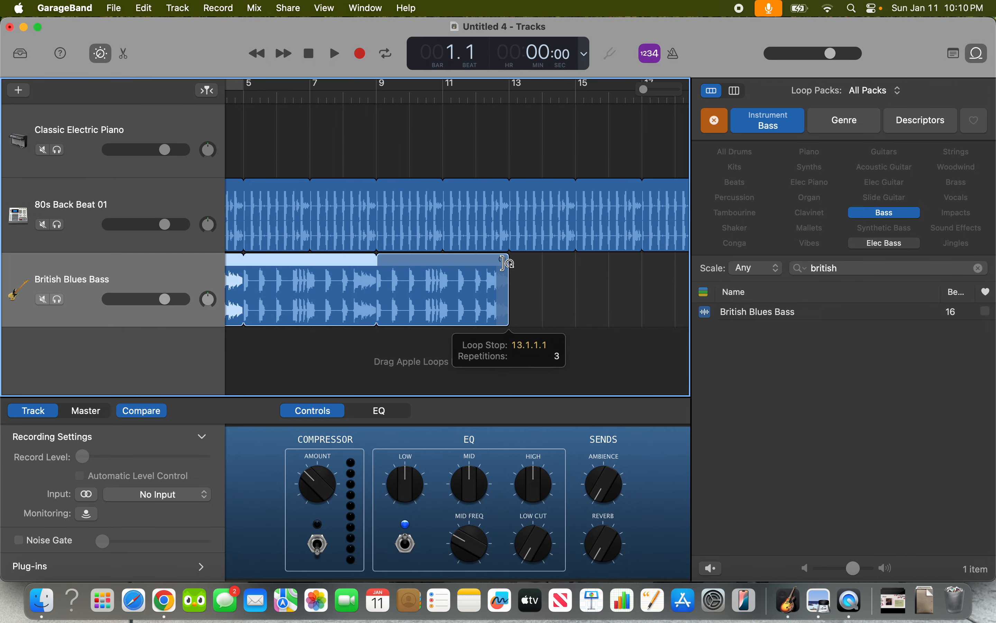
{"action": "scroll", "coordinate": [509, 264], "scroll_direction": "left", "scroll_amount": 5}
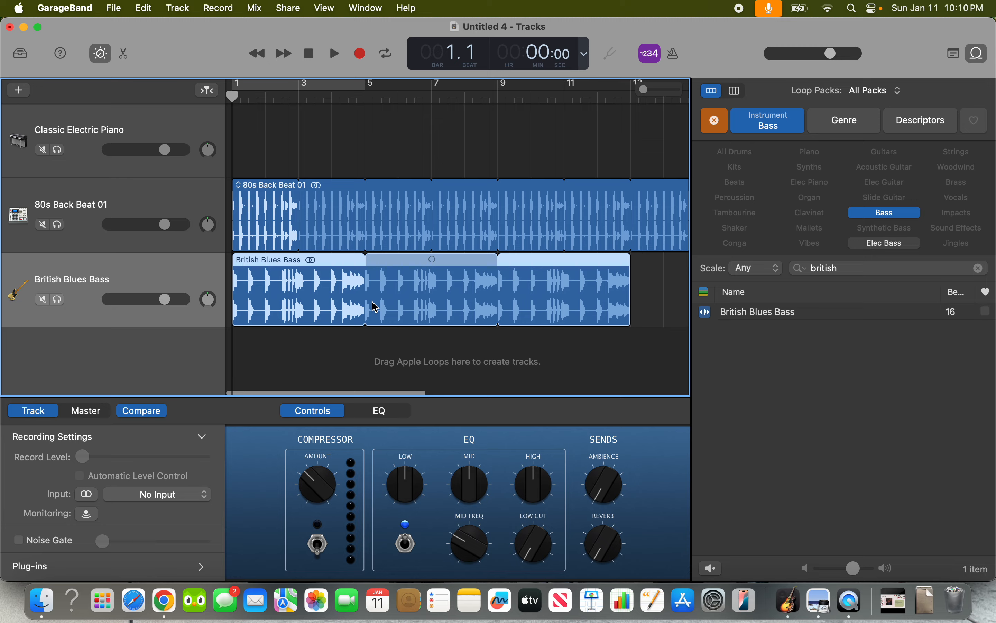
{"action": "scroll", "coordinate": [374, 307], "scroll_direction": "right", "scroll_amount": 2}
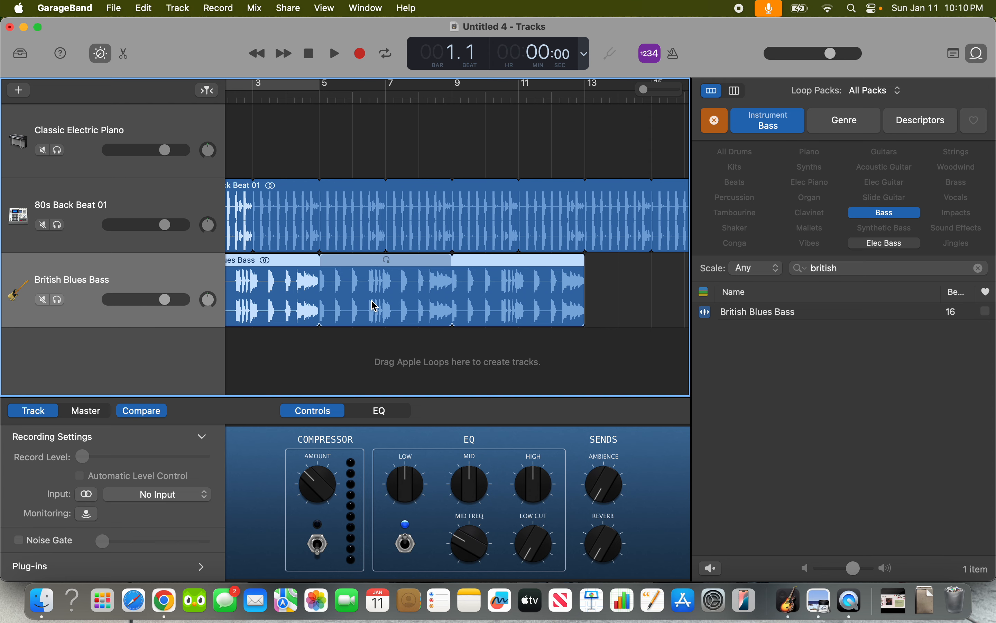
Search the bass loops for "Brixton" and place Brixton Lights Bass 01 on a new track starting at bar 13
{"action": "left_click", "coordinate": [981, 269]}
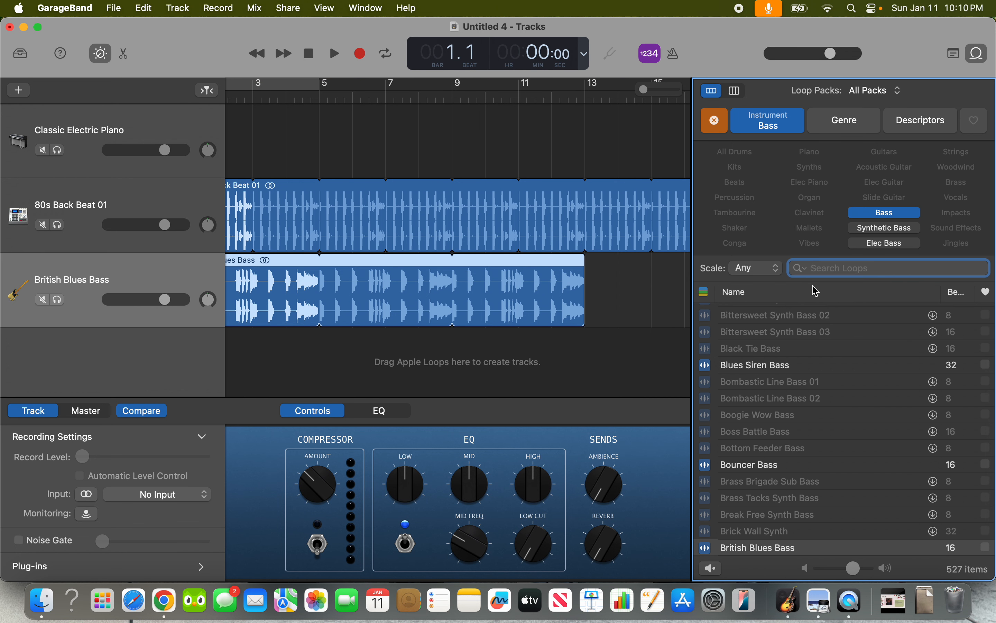
{"action": "type", "text": "Britis"}
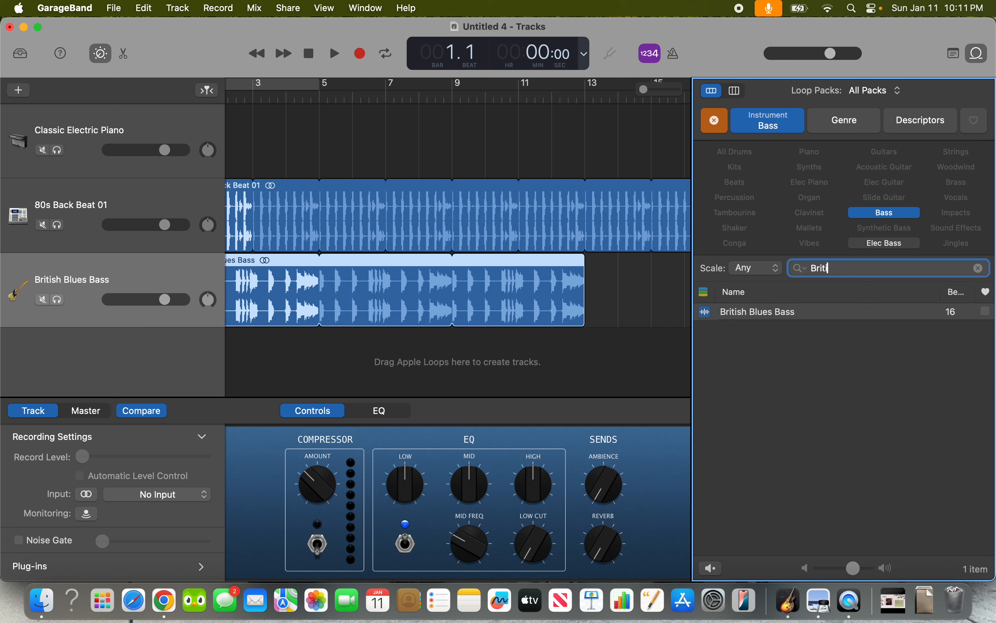
{"action": "key", "text": "BackSpace"}
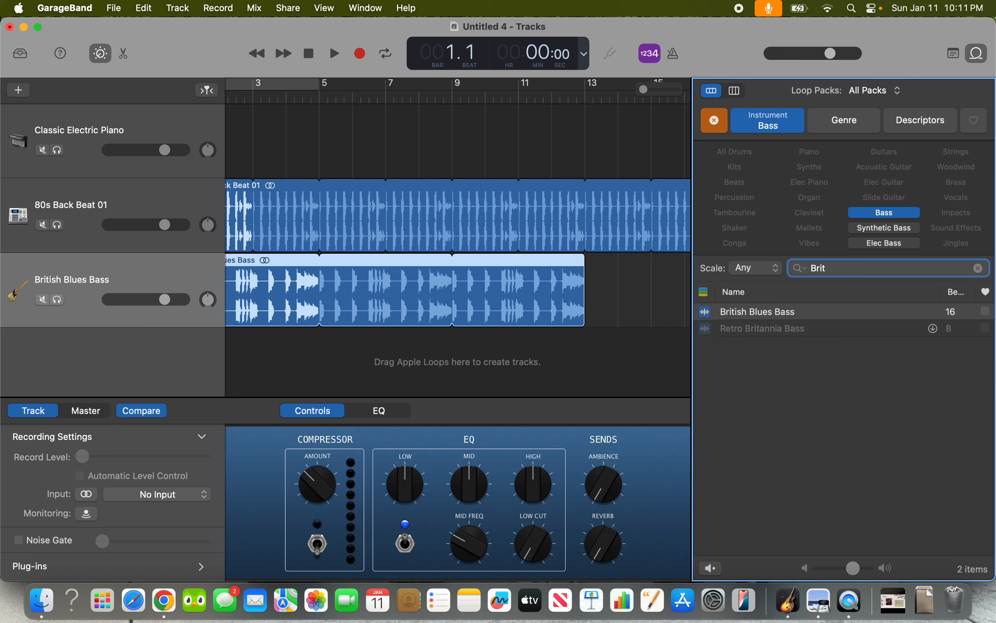
{"action": "key", "text": "BackSpace"}
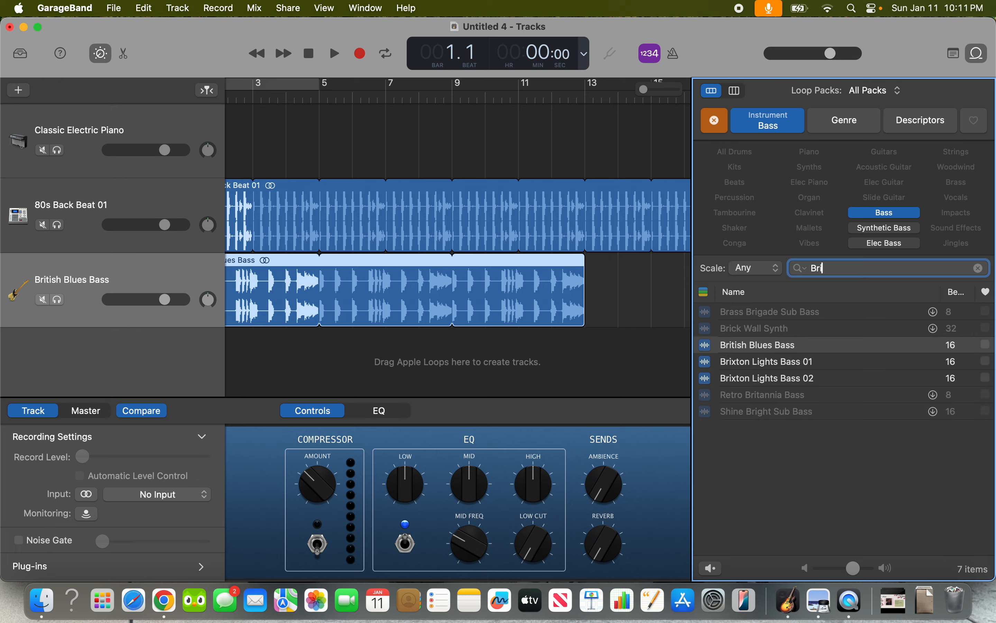
{"action": "type", "text": "xton"}
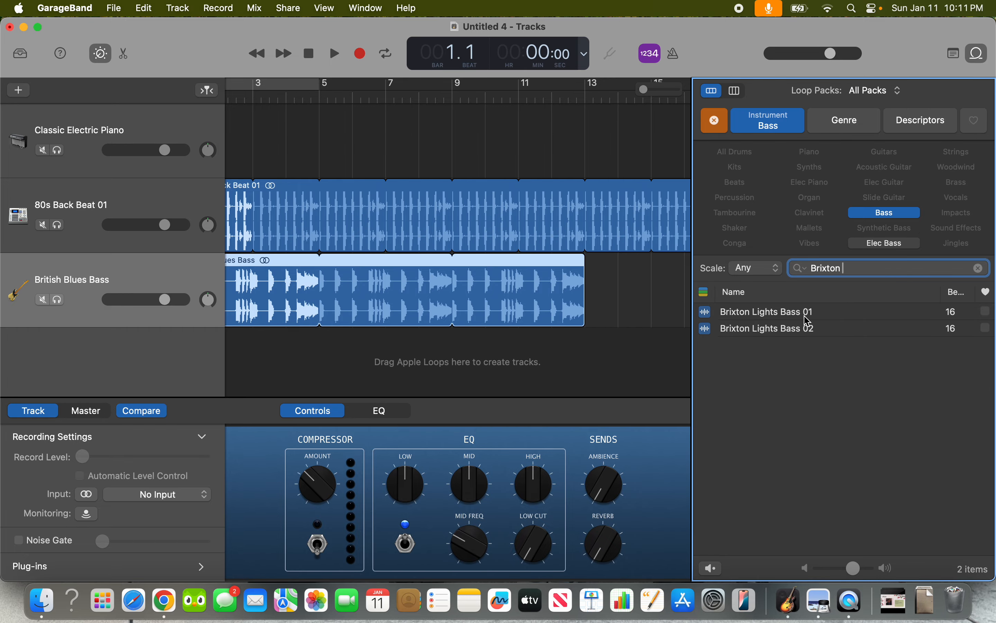
{"action": "left_click_drag", "start_coordinate": [808, 320], "coordinate": [589, 368]}
{"action": "scroll", "coordinate": [587, 370], "scroll_direction": "right", "scroll_amount": 5}
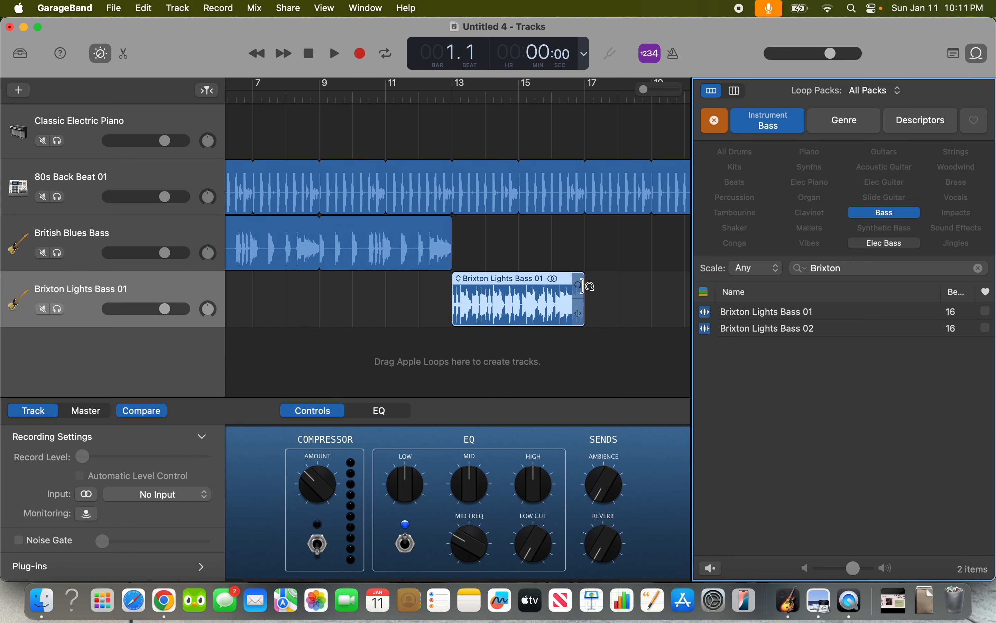
Repeat the Brixton Lights Bass 01 region up to bar 21, level with the end of the drum track
{"action": "left_click_drag", "start_coordinate": [581, 280], "coordinate": [618, 289]}
{"action": "scroll", "coordinate": [486, 349], "scroll_direction": "left", "scroll_amount": 3}
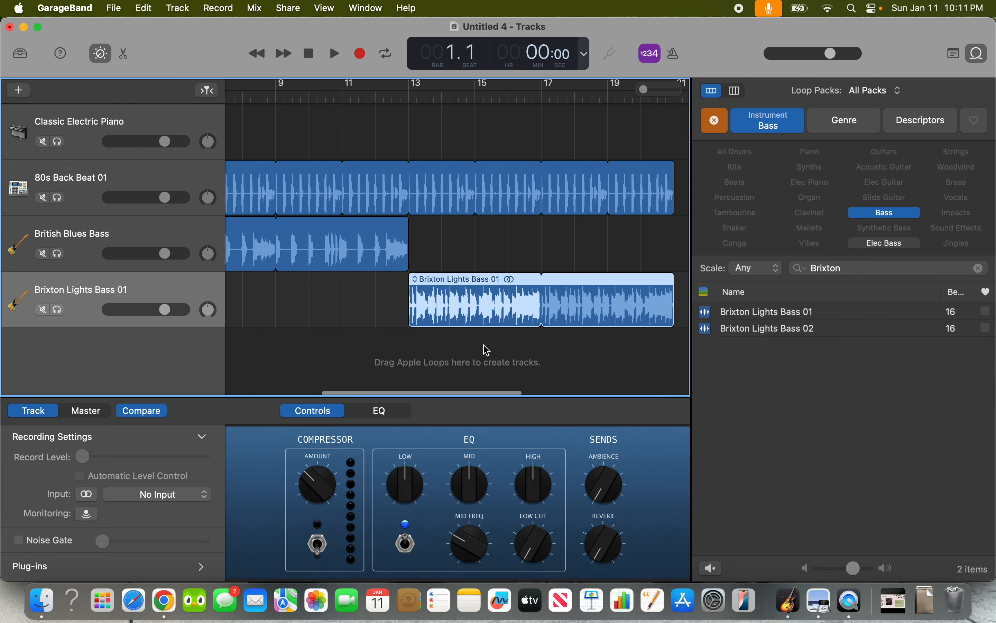
{"action": "scroll", "coordinate": [487, 350], "scroll_direction": "left", "scroll_amount": 1}
{"action": "scroll", "coordinate": [488, 349], "scroll_direction": "right", "scroll_amount": 4}
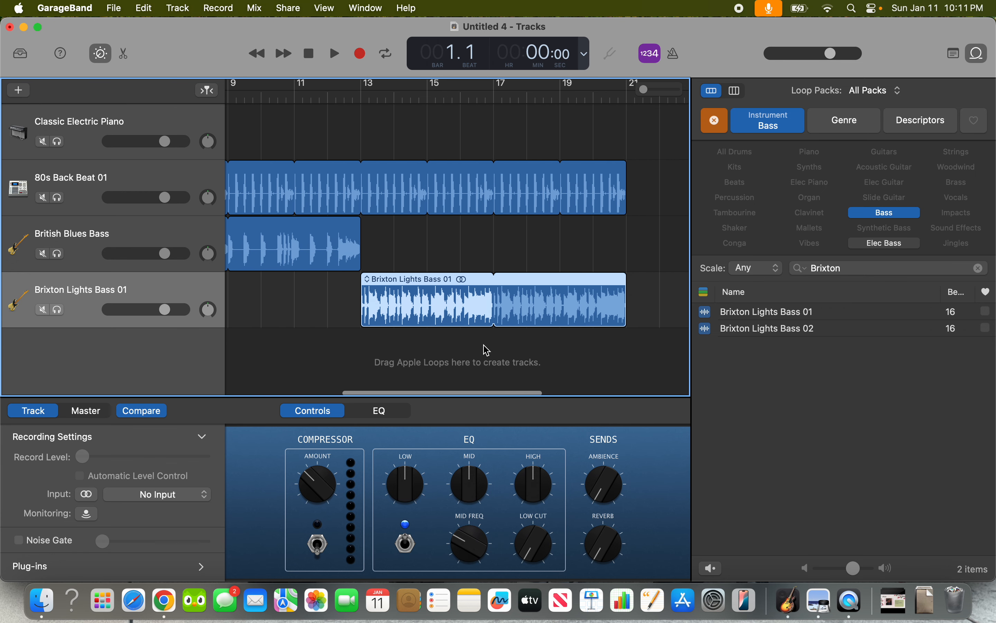
{"action": "scroll", "coordinate": [487, 350], "scroll_direction": "right", "scroll_amount": 1}
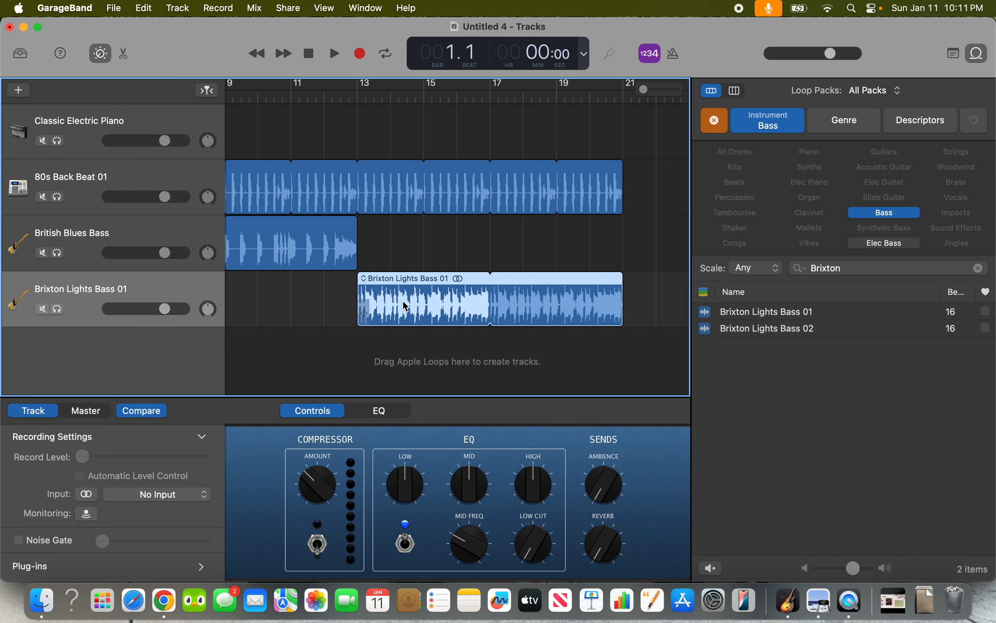
{"action": "scroll", "coordinate": [323, 261], "scroll_direction": "left", "scroll_amount": 3}
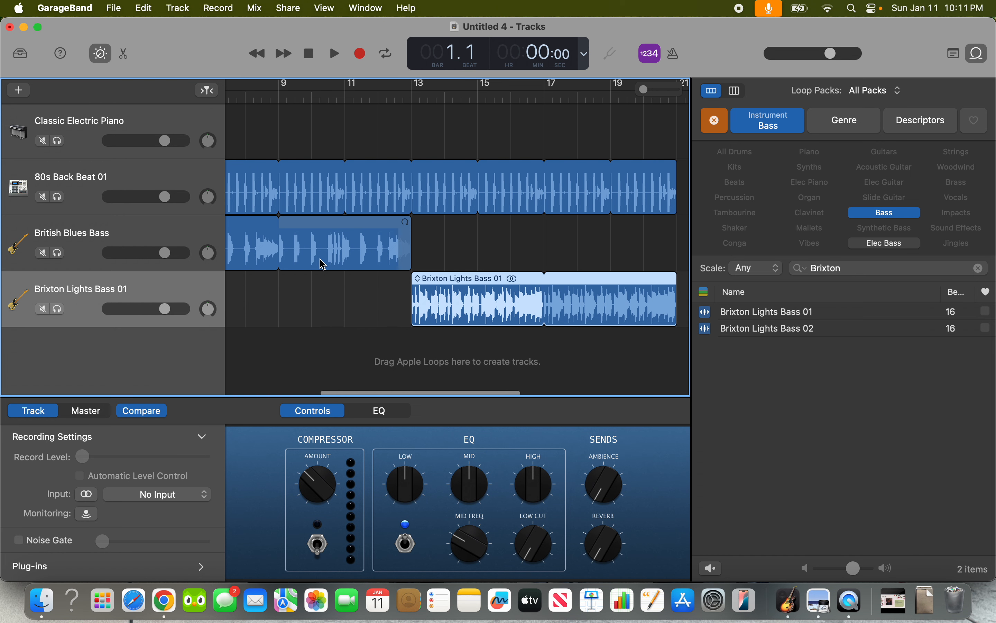
{"action": "scroll", "coordinate": [323, 263], "scroll_direction": "right", "scroll_amount": 1}
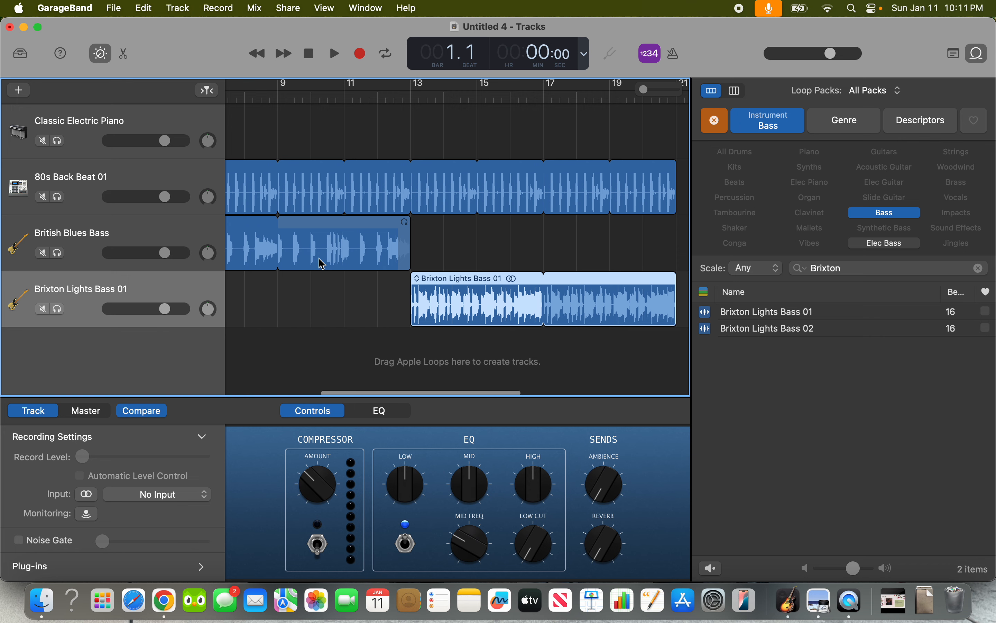
Listen to the drums and British Blues Bass together from the start of the song, then stop playback
{"action": "scroll", "coordinate": [323, 264], "scroll_direction": "left", "scroll_amount": 10}
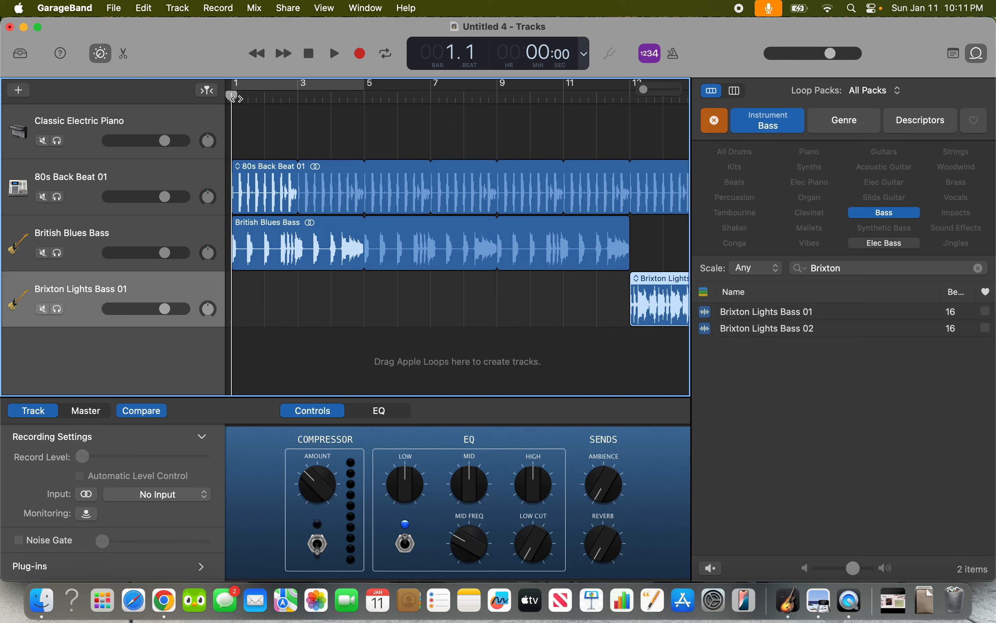
{"action": "key", "text": "space"}
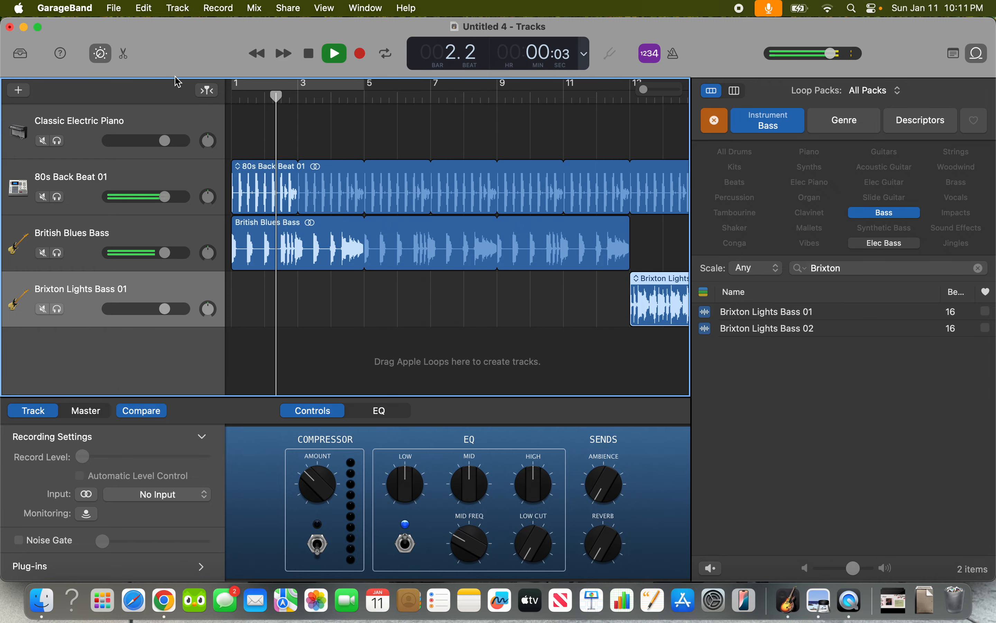
{"action": "key", "text": "space"}
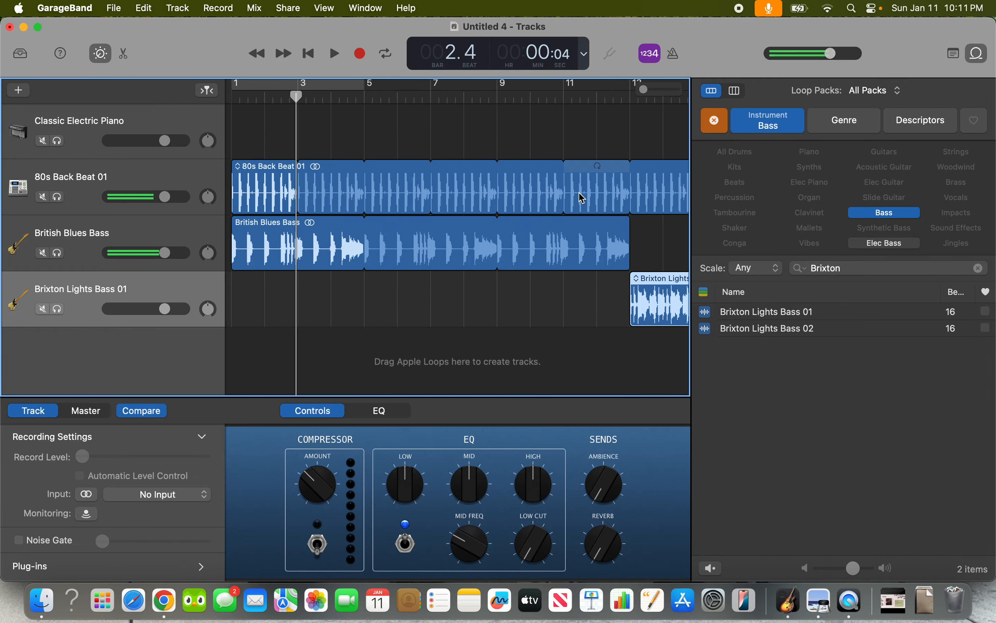
Listen to the change between the two bass loops at bar 13, stop playback, and return the playhead to bar 1
{"action": "scroll", "coordinate": [582, 198], "scroll_direction": "right", "scroll_amount": 5}
{"action": "left_click", "coordinate": [547, 97]}
{"action": "key", "text": "space"}
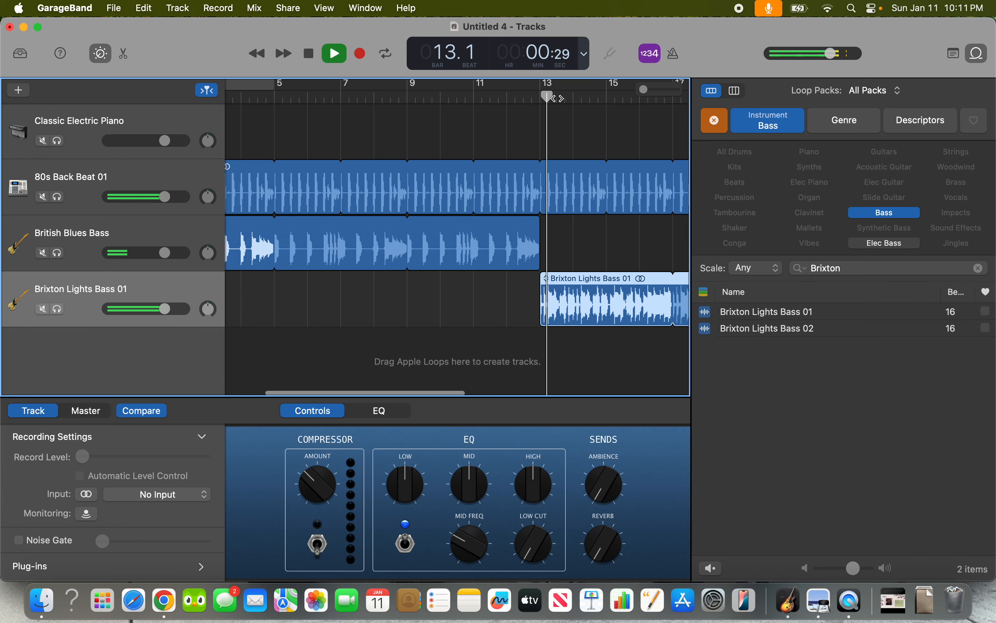
{"action": "scroll", "coordinate": [557, 98], "scroll_direction": "right", "scroll_amount": 5}
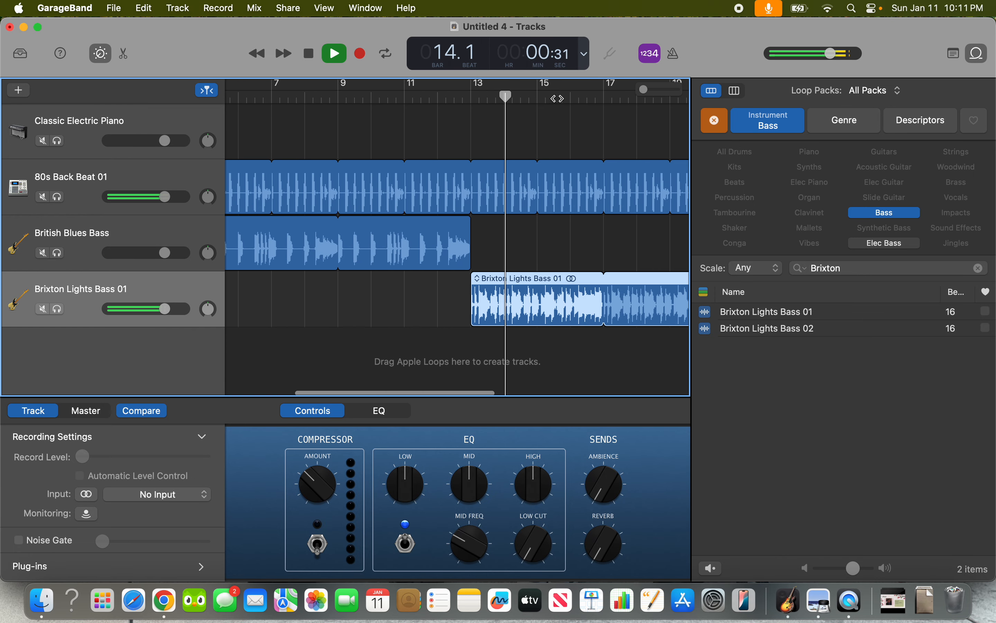
{"action": "scroll", "coordinate": [557, 98], "scroll_direction": "right", "scroll_amount": 3}
{"action": "key", "text": "space"}
{"action": "scroll", "coordinate": [384, 245], "scroll_direction": "left", "scroll_amount": 10}
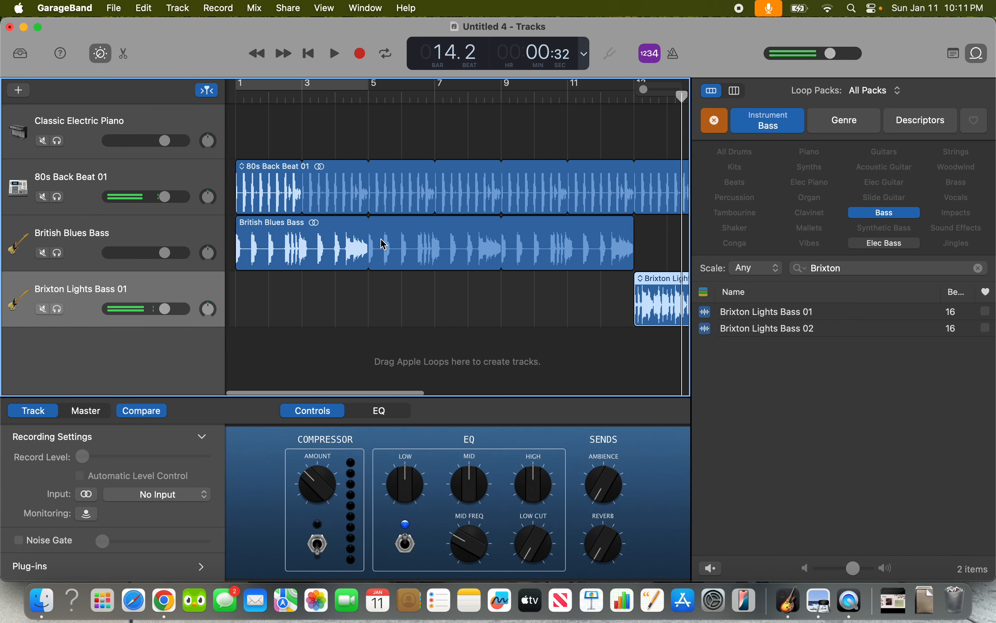
{"action": "left_click", "coordinate": [242, 101]}
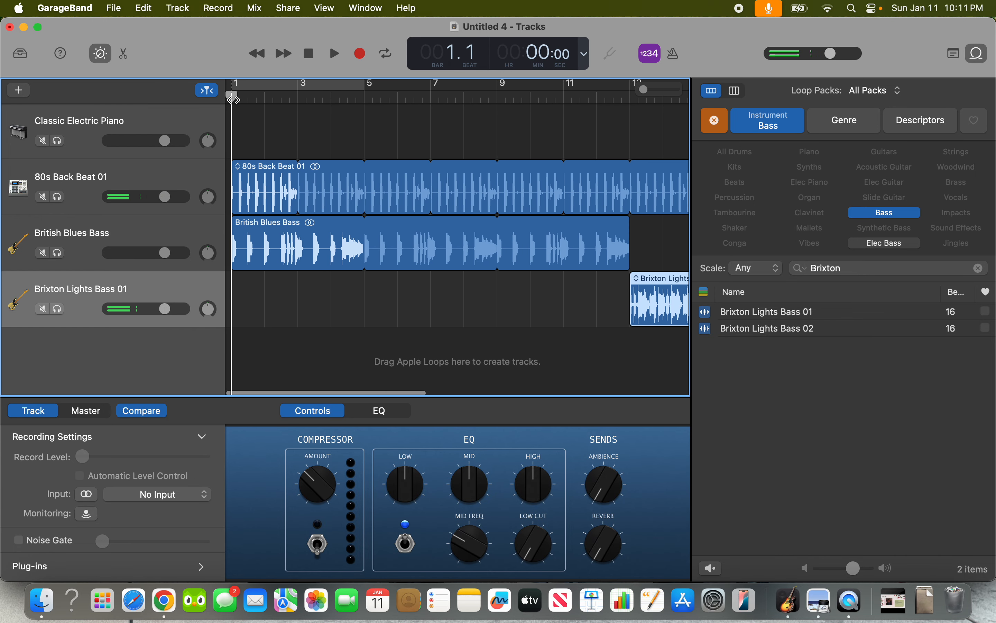
Filter the loops to electric guitar, search for "forward", and place Forward Progress Guitar on a new track starting at bar 1
{"action": "left_click", "coordinate": [905, 217]}
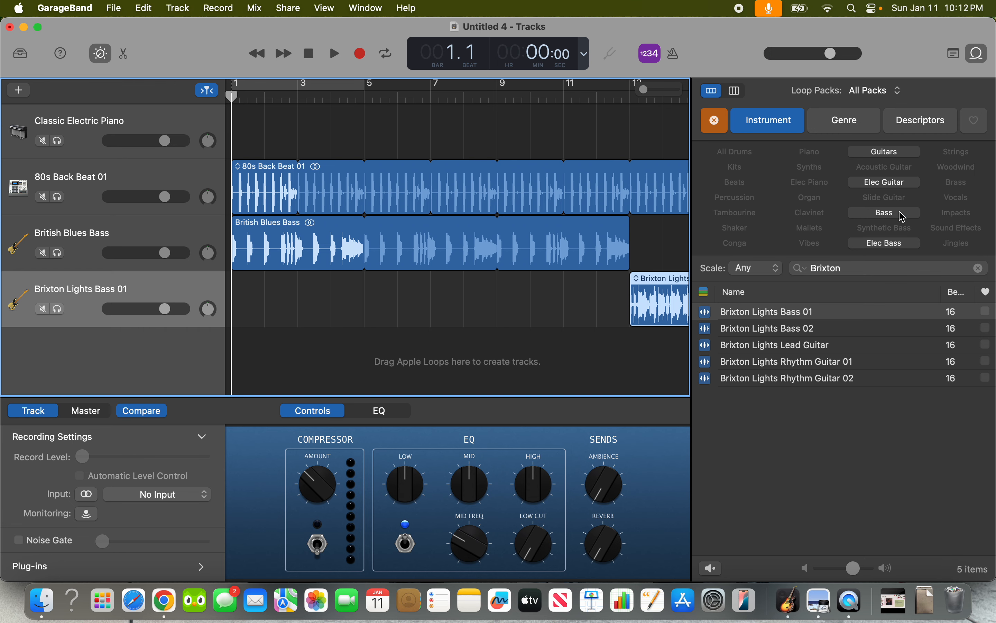
{"action": "left_click", "coordinate": [895, 188]}
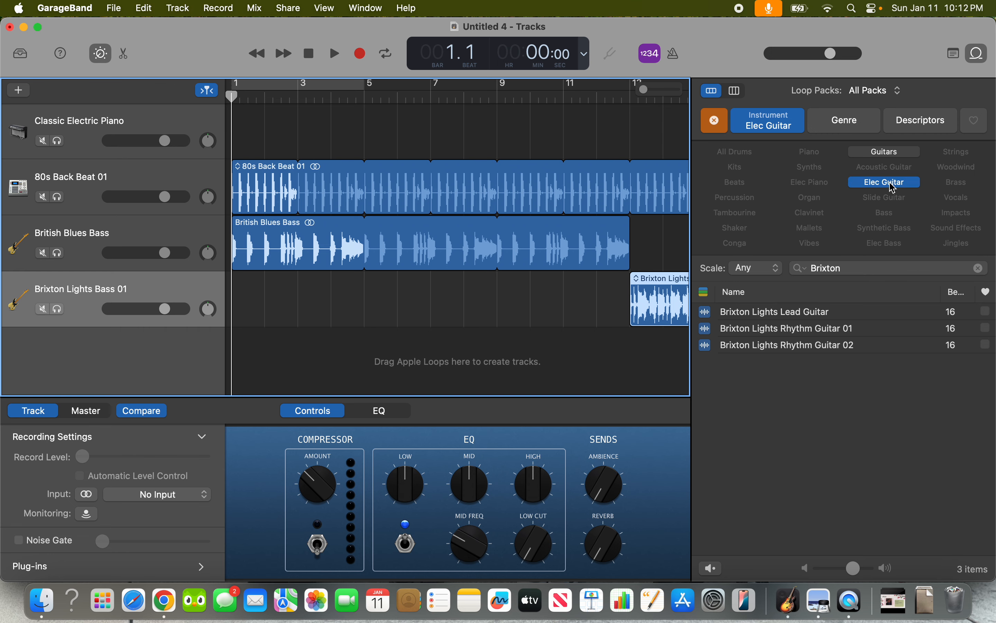
{"action": "left_click", "coordinate": [980, 268]}
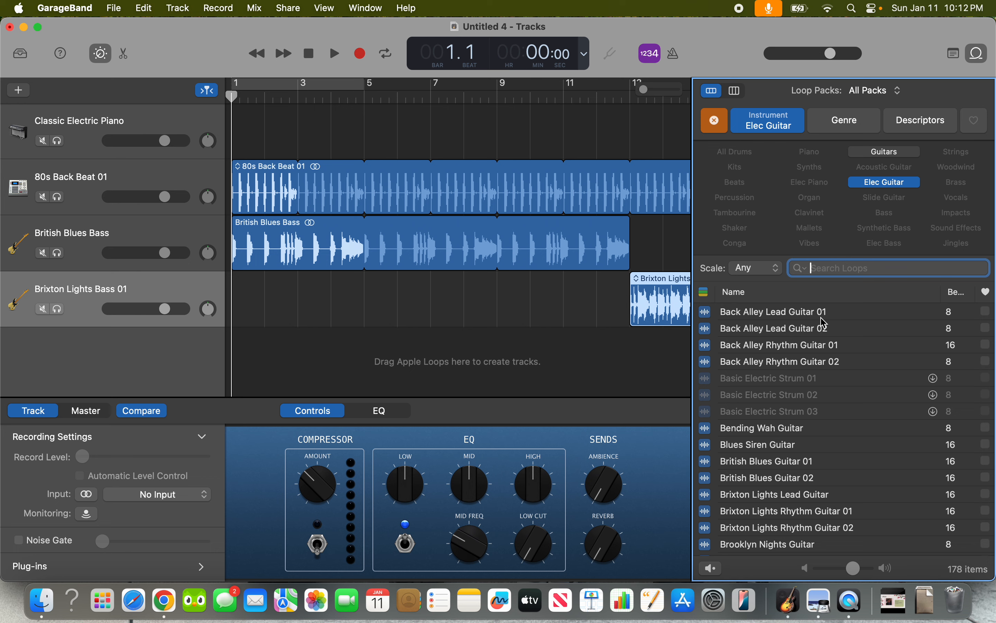
{"action": "type", "text": "forward"}
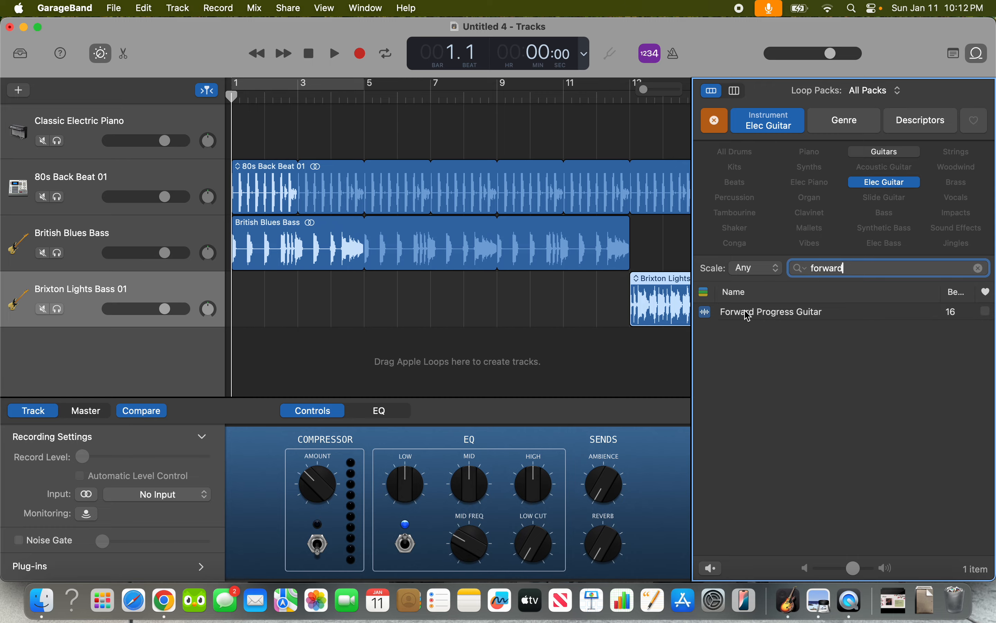
{"action": "left_click_drag", "start_coordinate": [756, 314], "coordinate": [233, 364]}
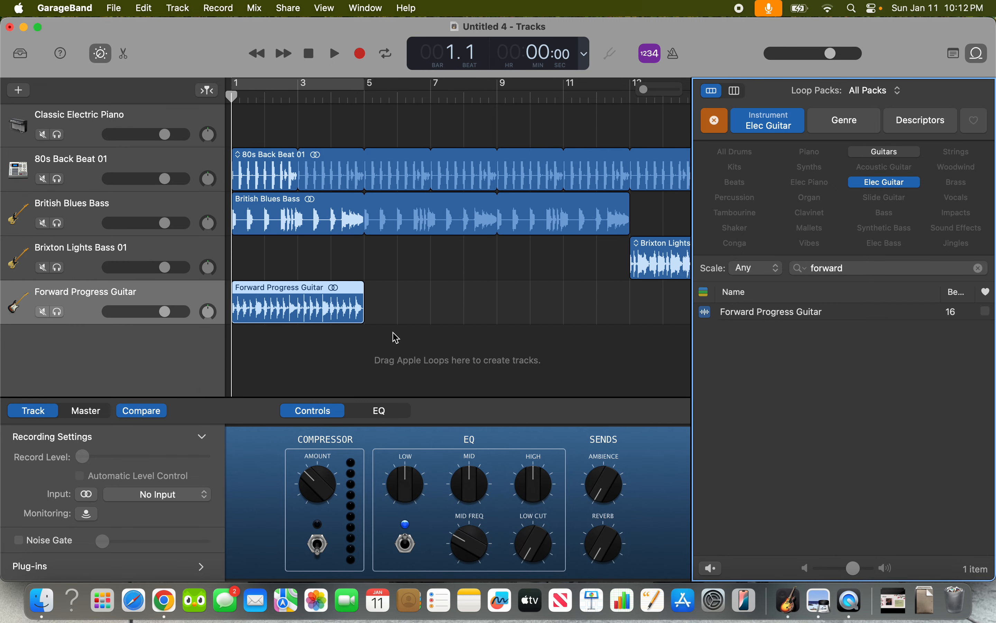
Repeat the Forward Progress Guitar region up to bar 13, level with the end of the British Blues Bass region
{"action": "left_click_drag", "start_coordinate": [364, 289], "coordinate": [627, 307]}
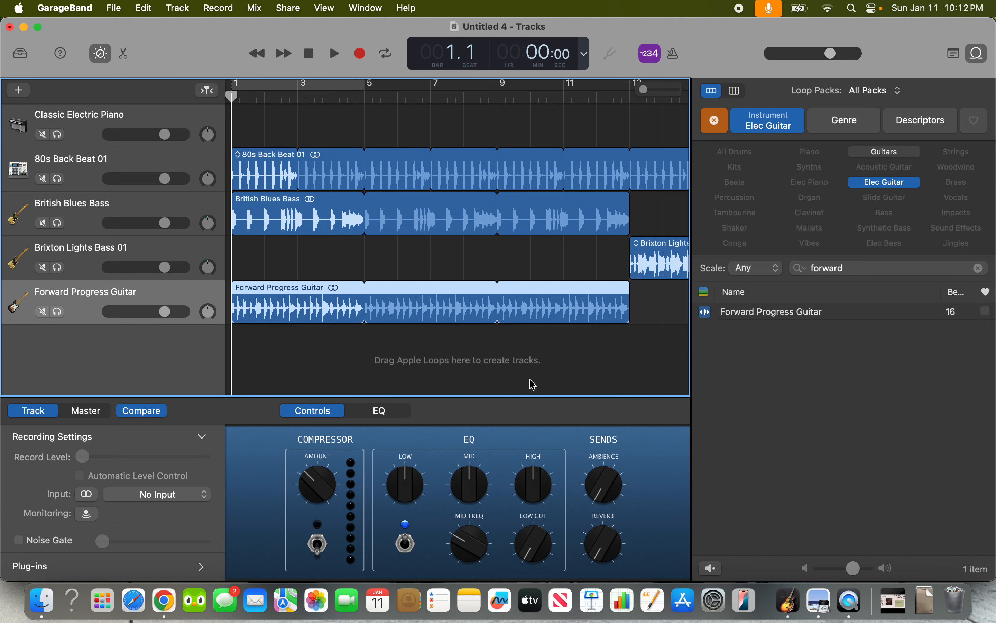
{"action": "scroll", "coordinate": [487, 267], "scroll_direction": "right", "scroll_amount": 2}
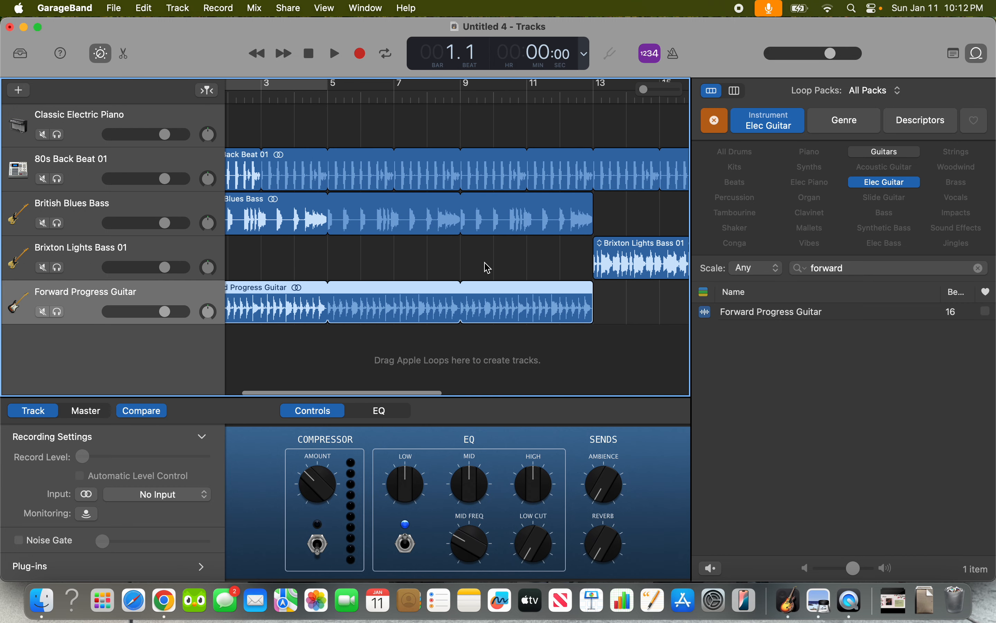
{"action": "scroll", "coordinate": [487, 268], "scroll_direction": "left", "scroll_amount": 3}
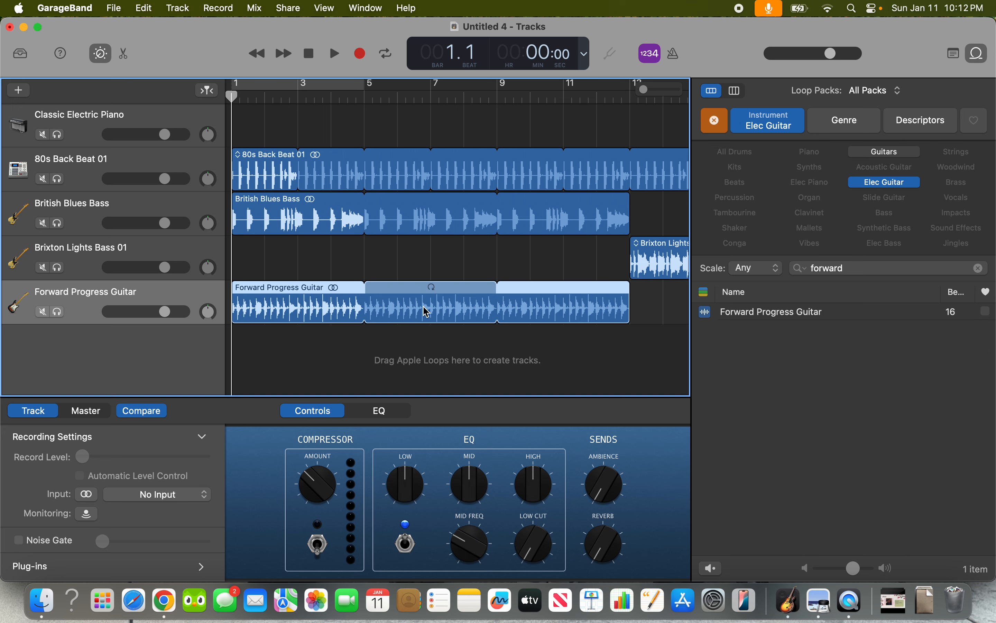
{"action": "scroll", "coordinate": [427, 313], "scroll_direction": "right", "scroll_amount": 5}
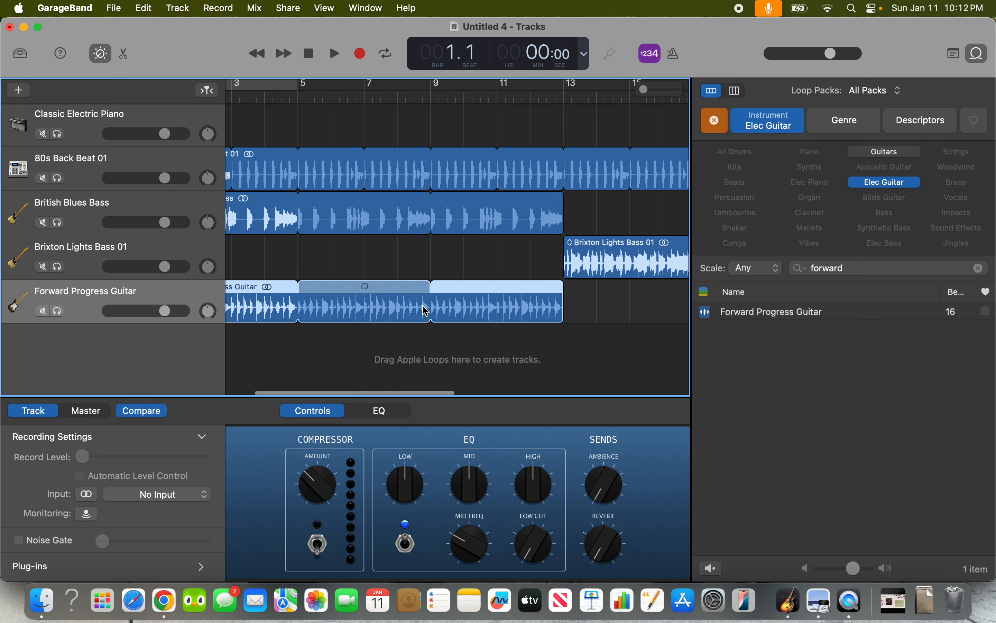
{"action": "scroll", "coordinate": [427, 312], "scroll_direction": "left", "scroll_amount": 5}
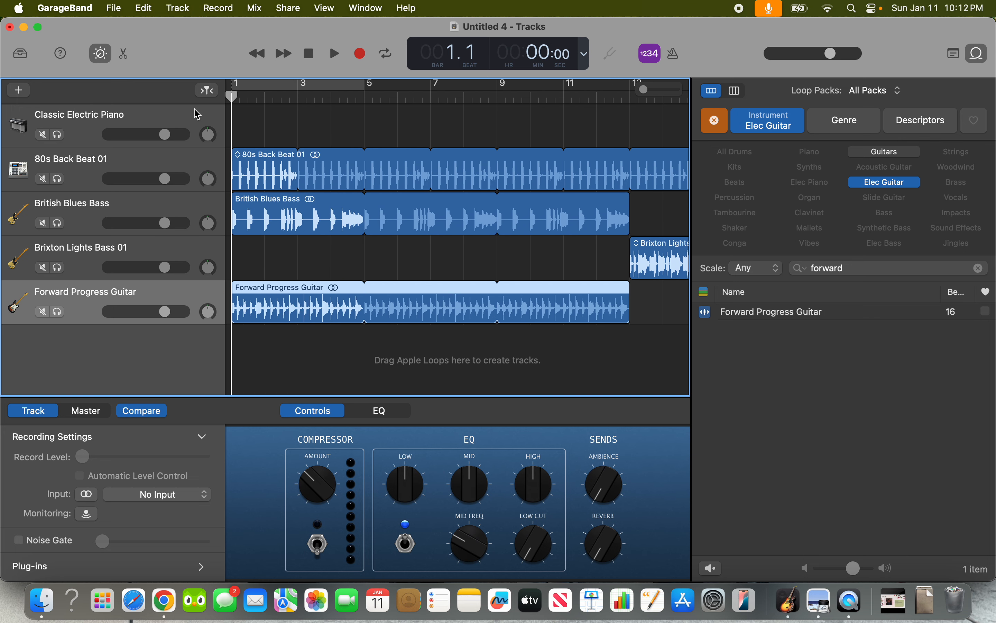
Listen to the guitar with the drums and bass from the start of the song, stop playback, and return the playhead to bar 1
{"action": "key", "text": "space"}
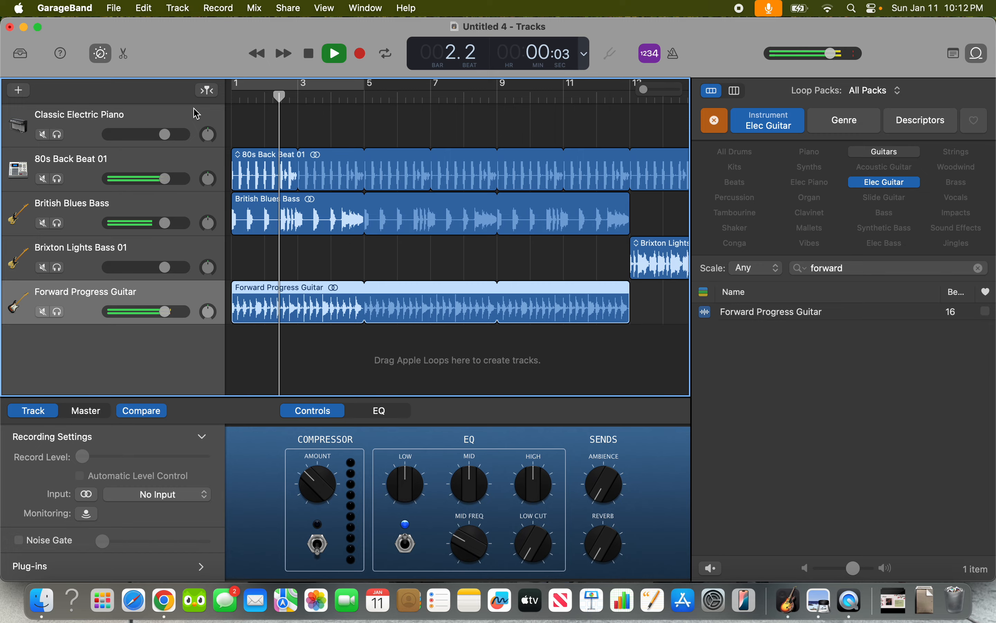
{"action": "key", "text": "space"}
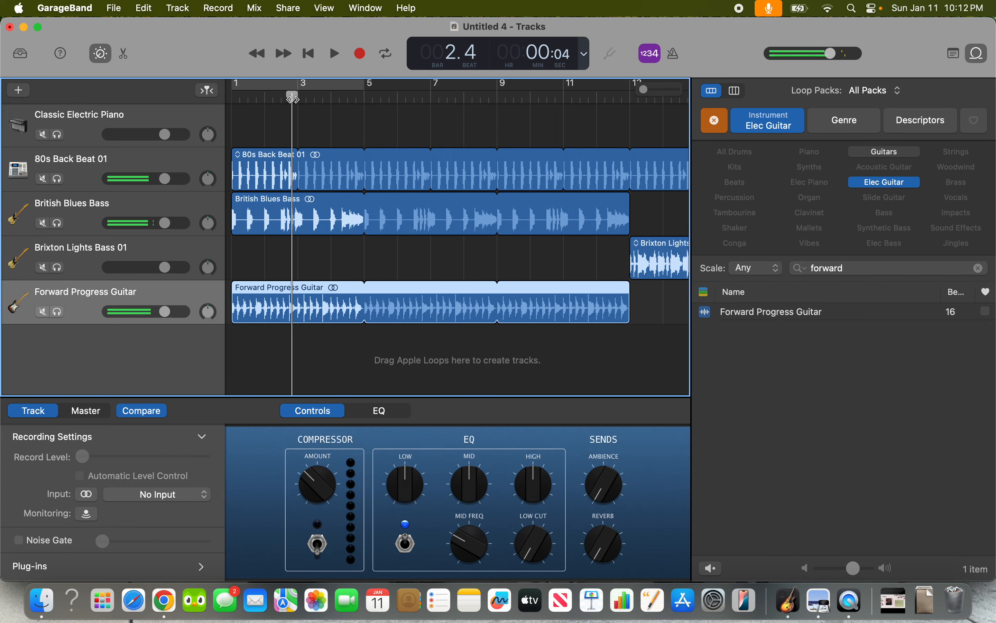
{"action": "key", "text": "Return"}
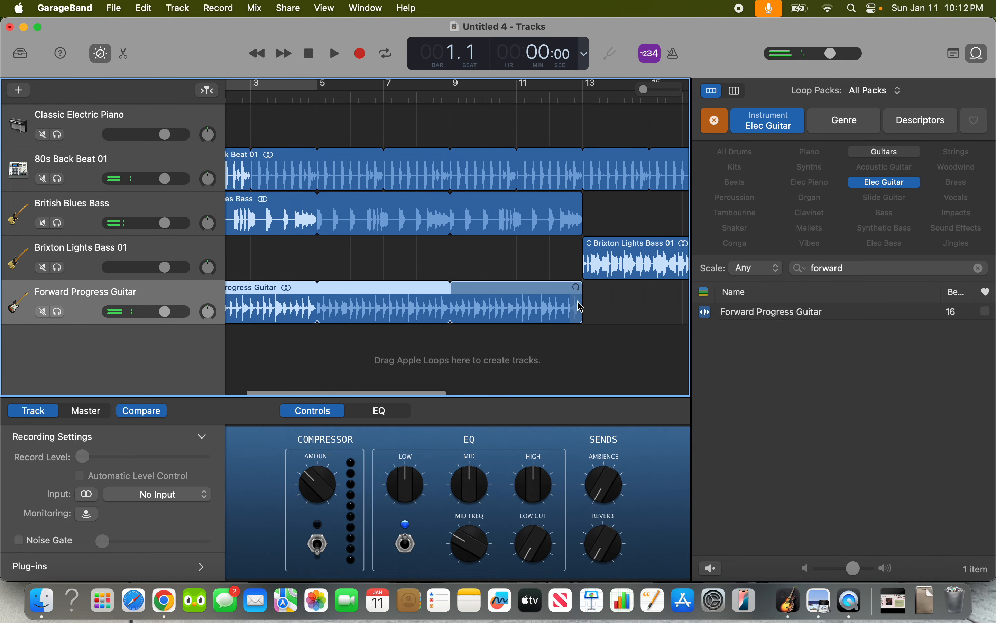
Search the electric guitar loops for "chopp" and place Chopping Block Guitar on a new track starting at bar 13
{"action": "scroll", "coordinate": [582, 307], "scroll_direction": "right", "scroll_amount": 5}
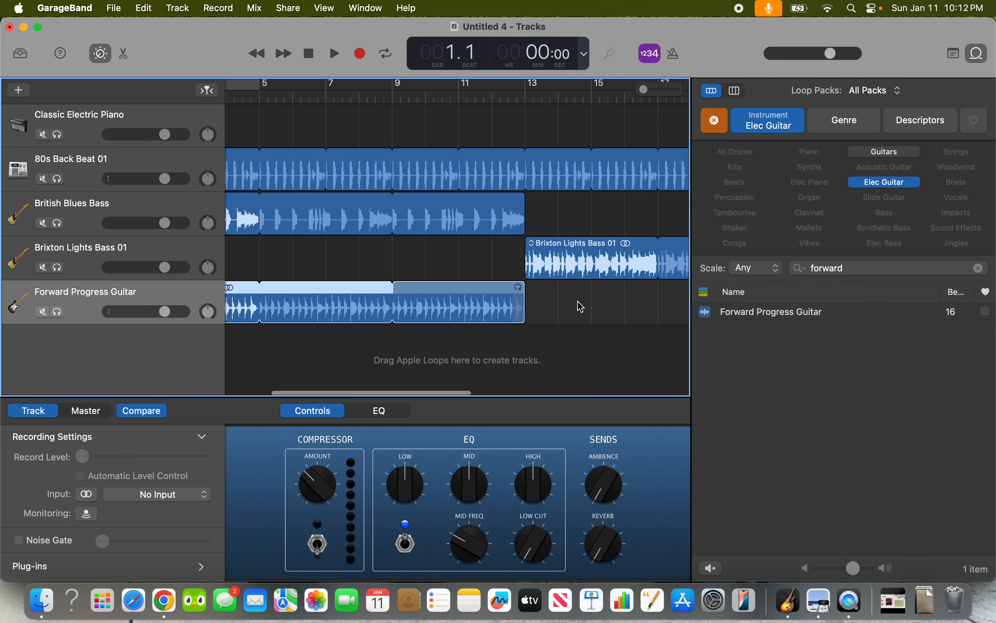
{"action": "left_click", "coordinate": [980, 268]}
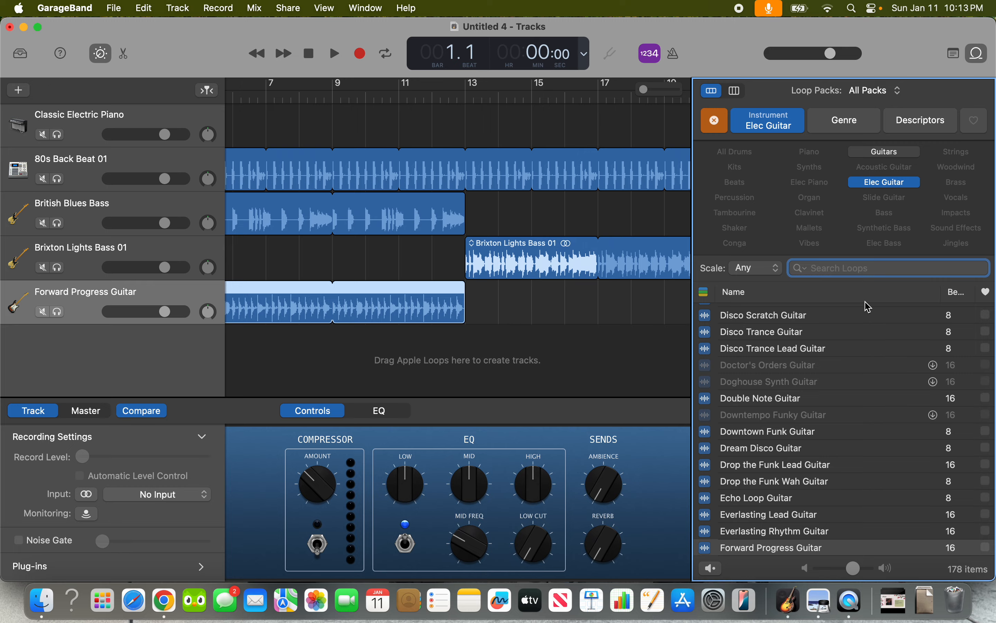
{"action": "type", "text": "chopp"}
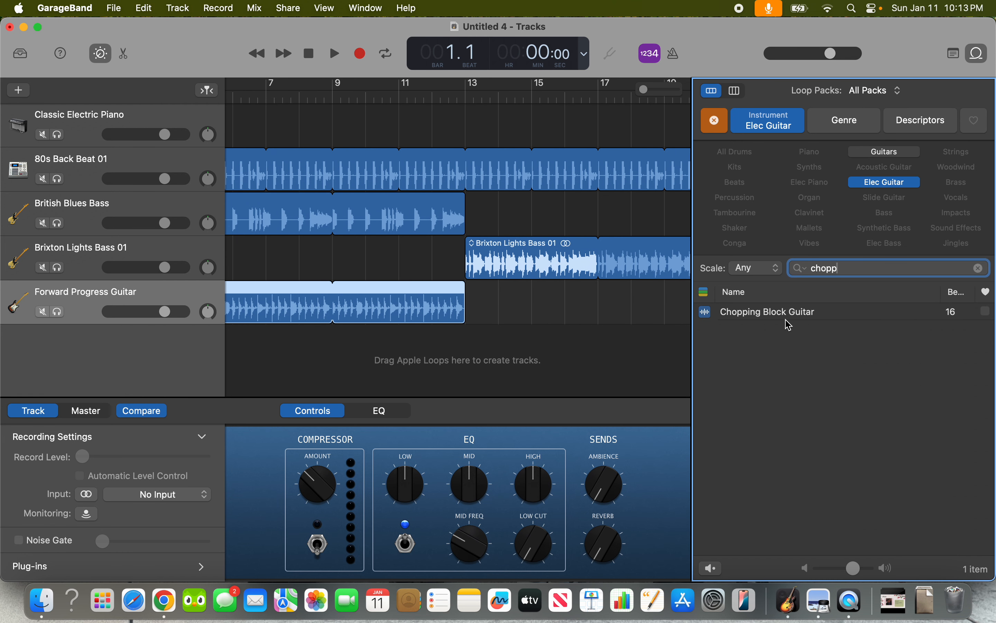
{"action": "left_click_drag", "start_coordinate": [786, 319], "coordinate": [467, 358]}
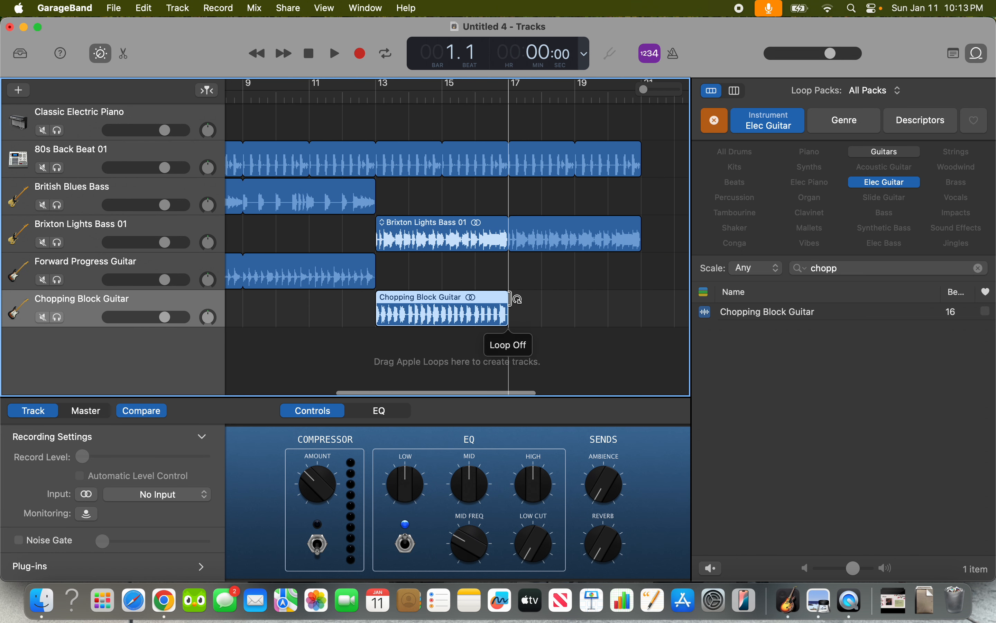
{"action": "mouse_move", "coordinate": [513, 300]}
{"action": "left_mouse_down"}
{"action": "mouse_move", "coordinate": [582, 307]}
{"action": "mouse_move", "coordinate": [510, 307]}
{"action": "left_mouse_up"}
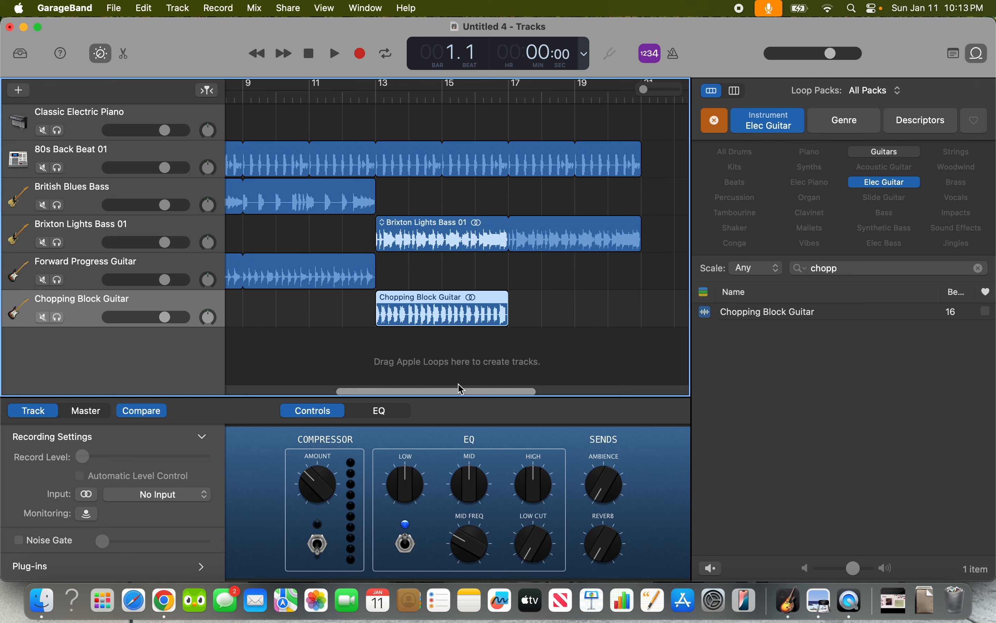
{"action": "scroll", "coordinate": [462, 389], "scroll_direction": "left", "scroll_amount": 2}
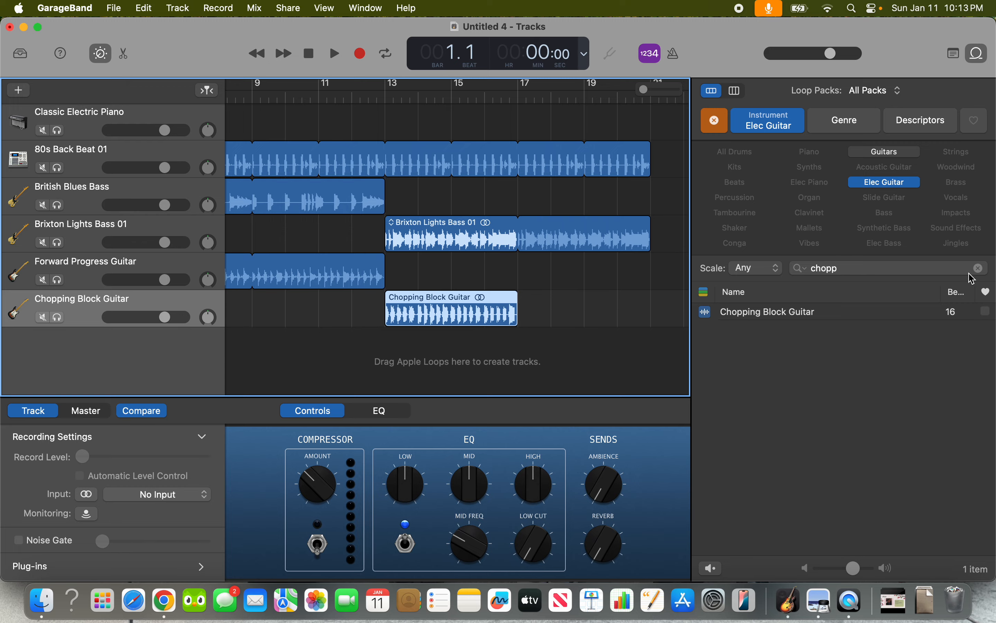
Find Disco Fever Guitar by searching for "disco fever", place it on a new track at bar 17, and repeat it up to bar 21
{"action": "left_click", "coordinate": [981, 270]}
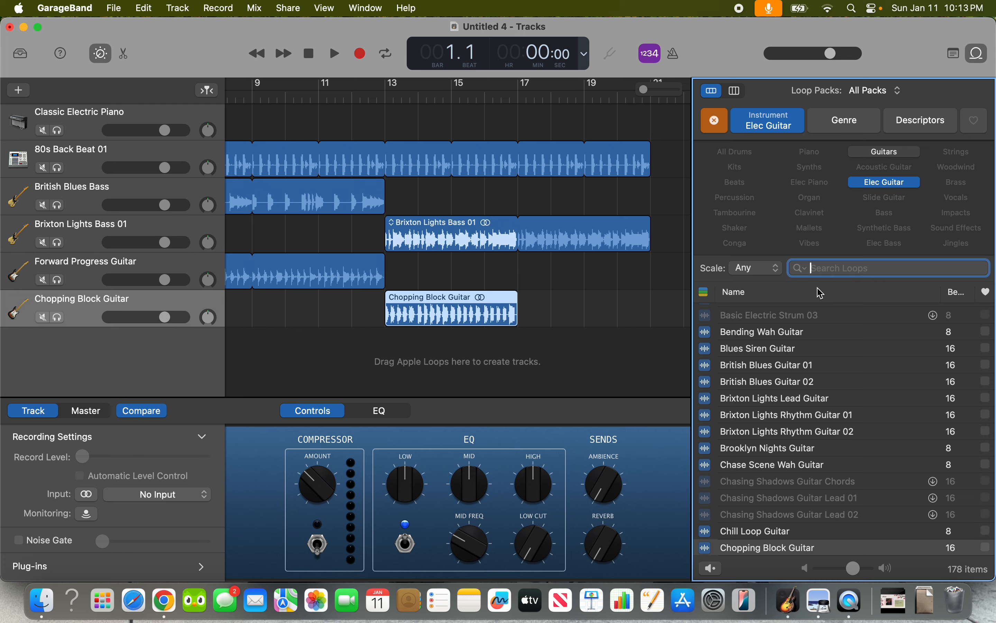
{"action": "type", "text": "di"}
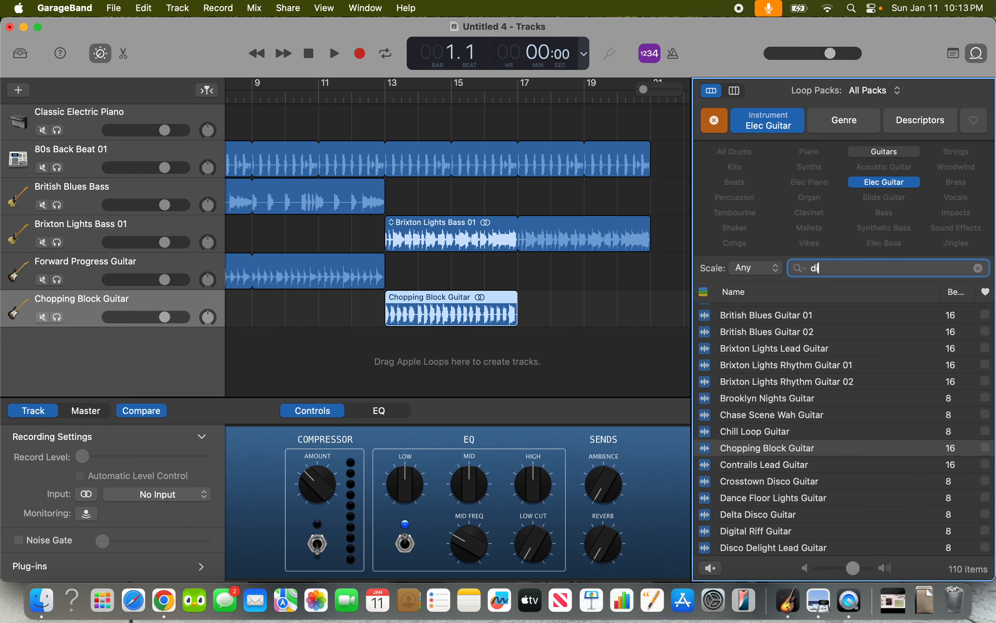
{"action": "type", "text": "sco"}
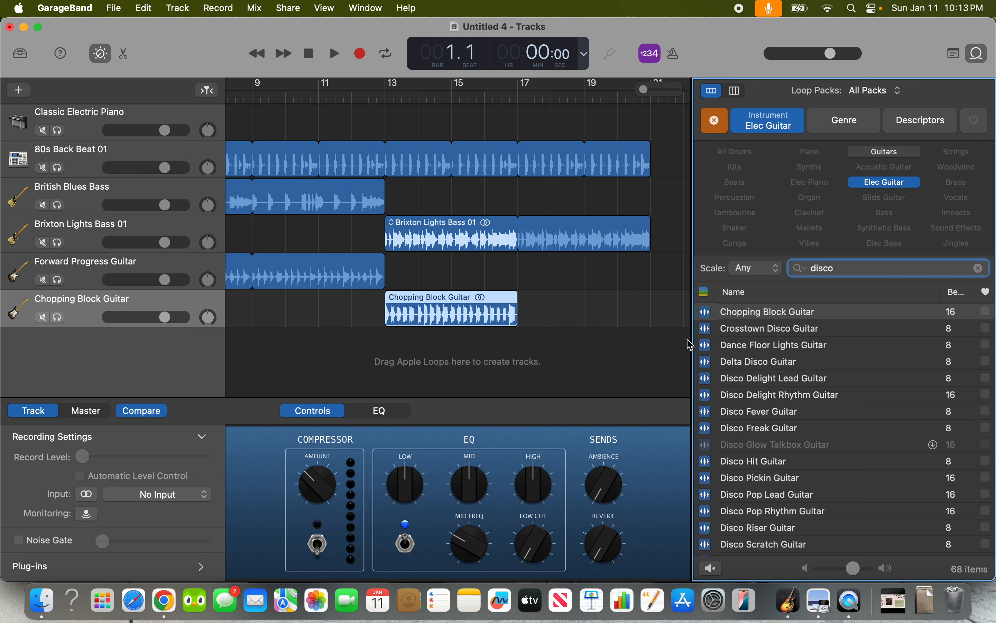
{"action": "type", "text": " fever"}
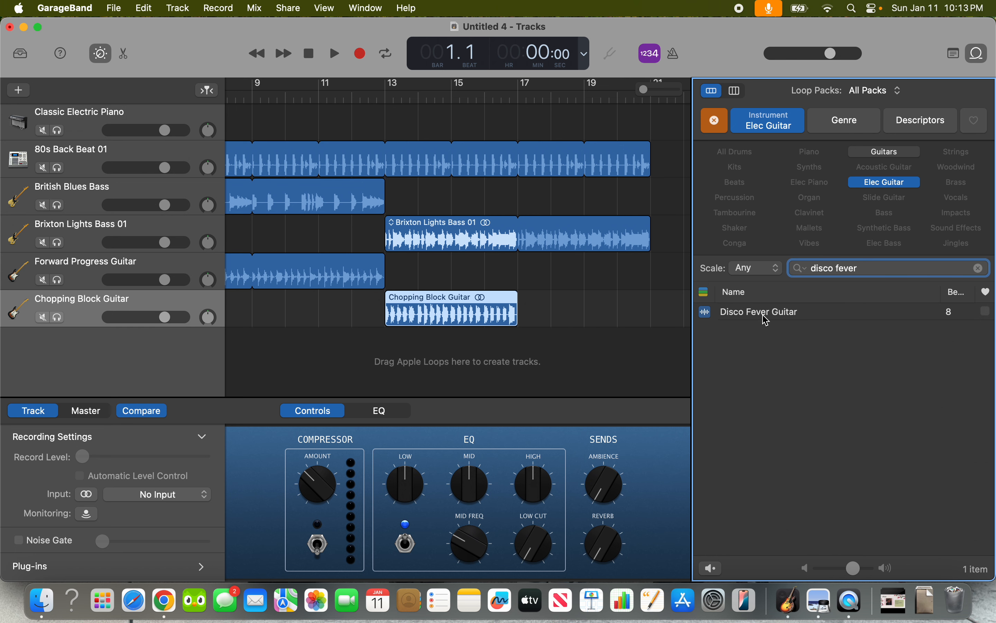
{"action": "left_click_drag", "start_coordinate": [765, 317], "coordinate": [519, 355]}
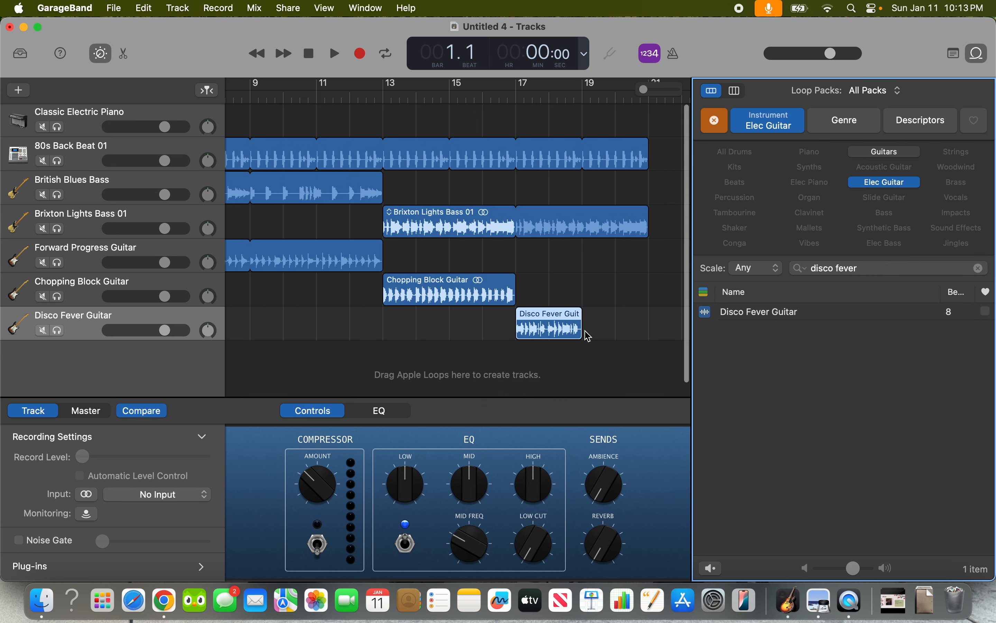
{"action": "left_click_drag", "start_coordinate": [583, 318], "coordinate": [650, 322]}
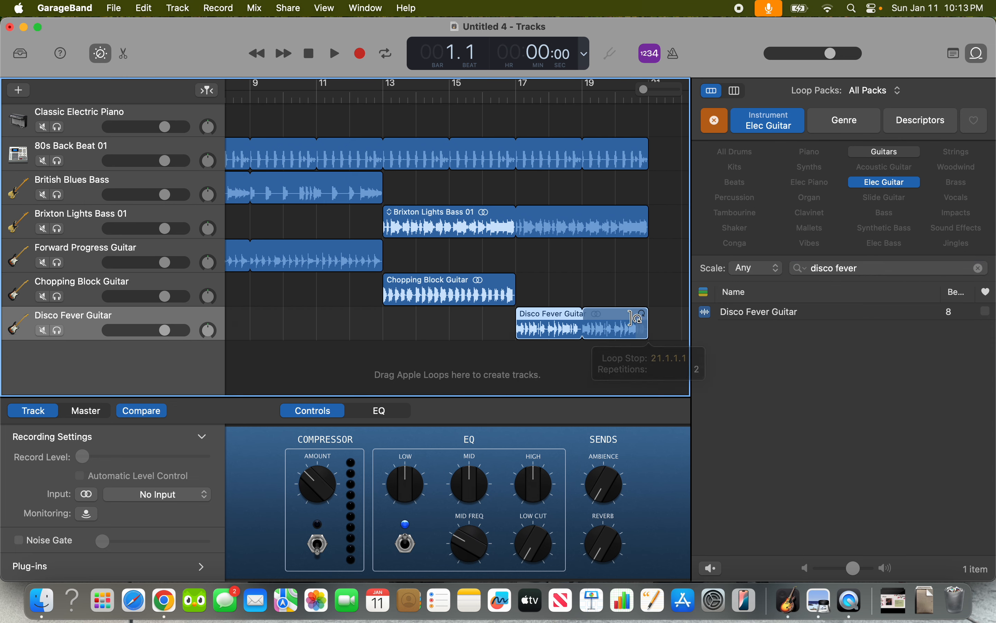
Listen to the arrangement from bar 13 through both new guitar loops, stop playback, and return the playhead to bar 1
{"action": "scroll", "coordinate": [423, 302], "scroll_direction": "left", "scroll_amount": 3}
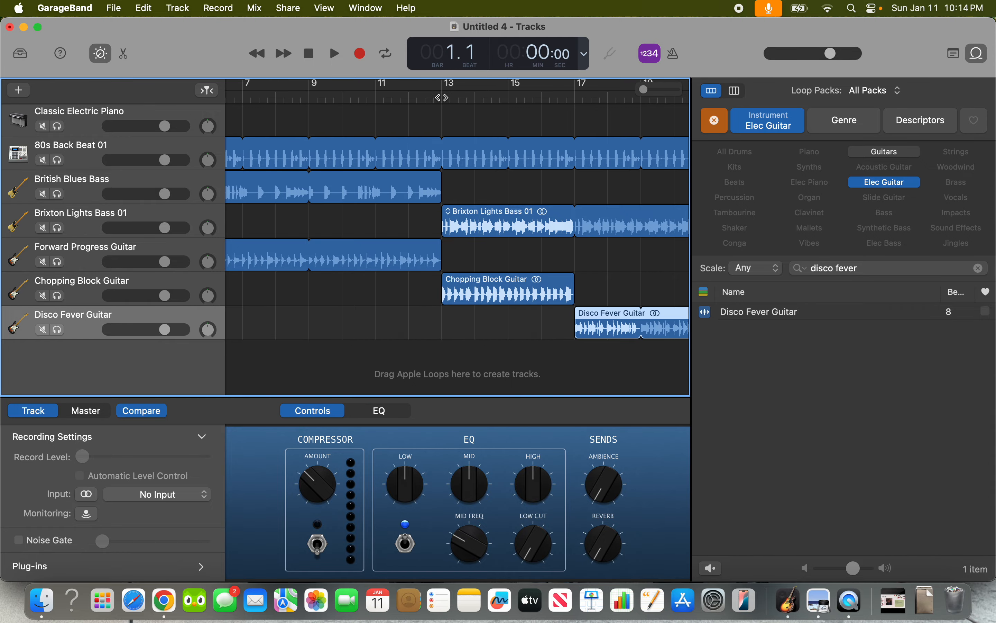
{"action": "left_click", "coordinate": [442, 97]}
{"action": "key", "text": "space"}
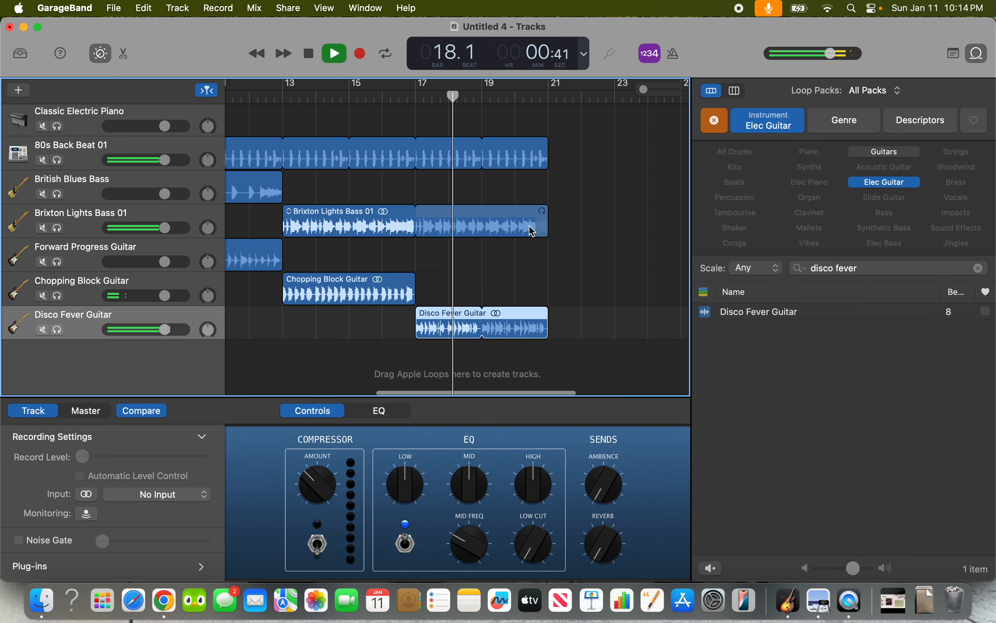
{"action": "key", "text": "space"}
{"action": "left_click", "coordinate": [309, 53]}
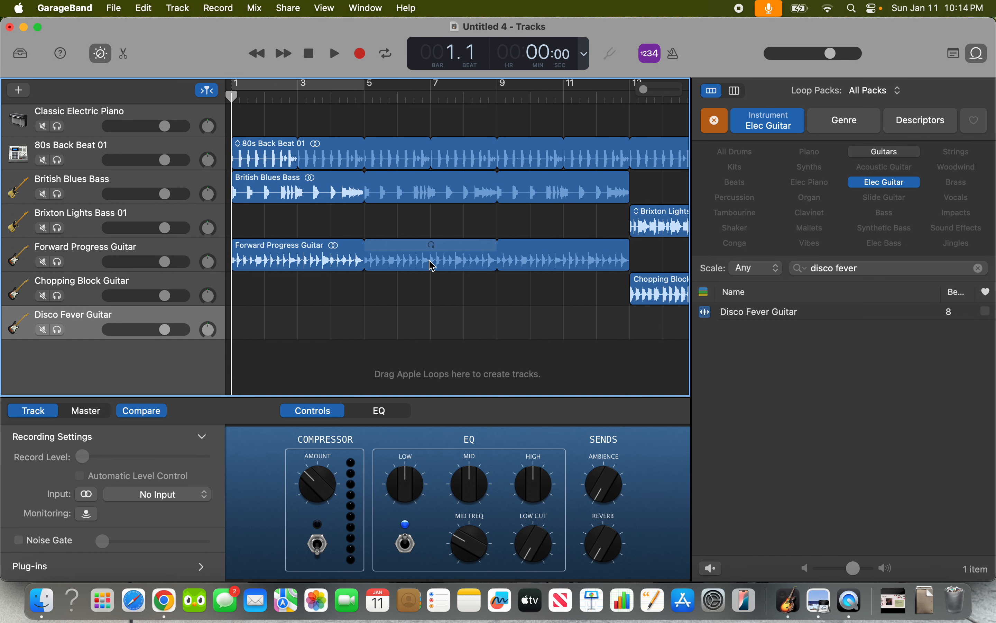
Raise the high EQ of the 80s Back Beat 01 drum track and listen to the effect from the start of the song
{"action": "left_click", "coordinate": [324, 169]}
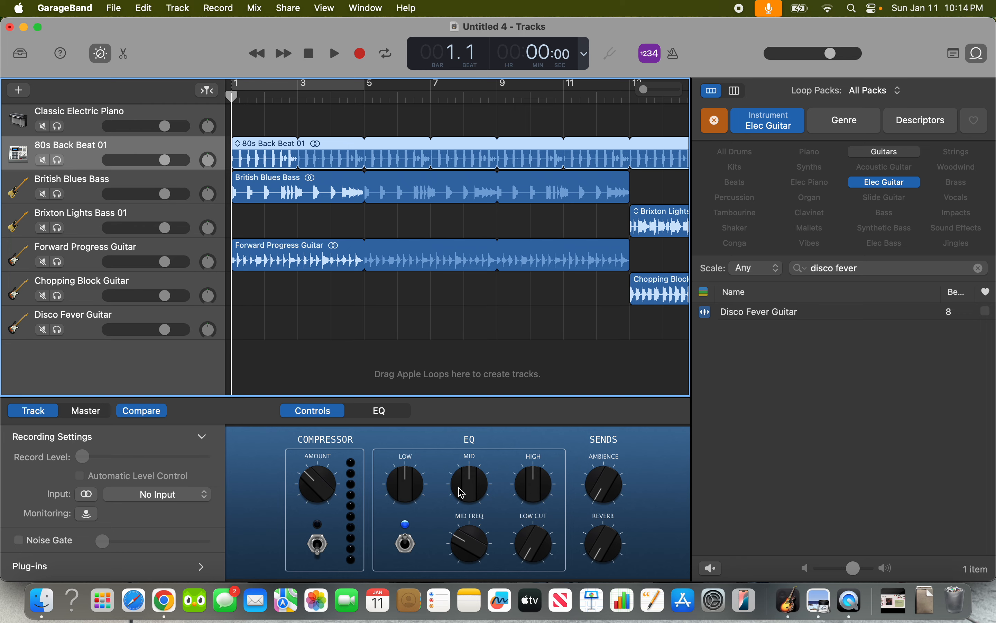
{"action": "left_click", "coordinate": [531, 493]}
{"action": "left_click_drag", "start_coordinate": [531, 492], "coordinate": [536, 463]}
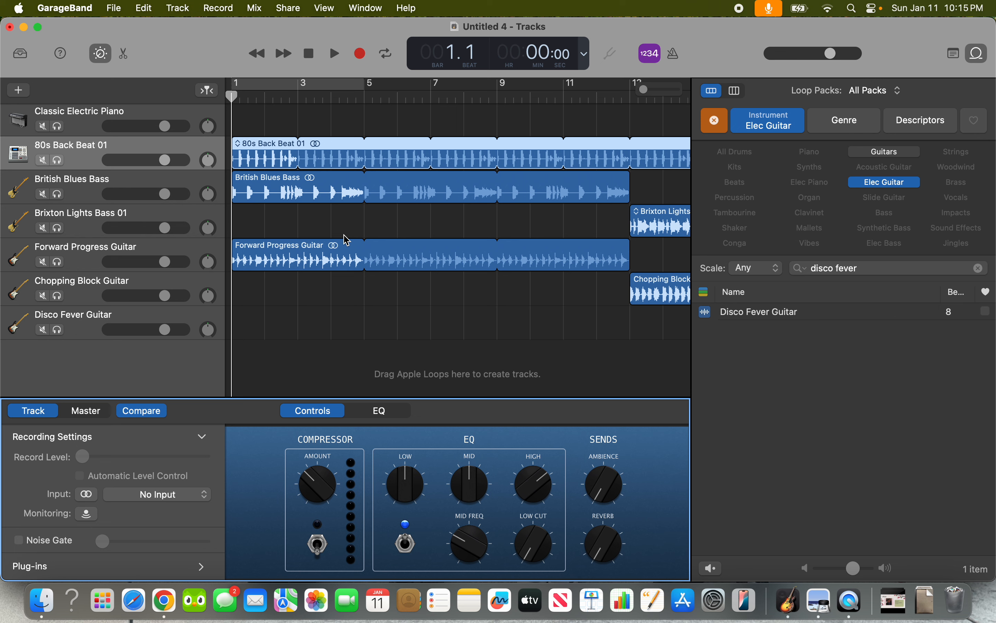
{"action": "key", "text": "space"}
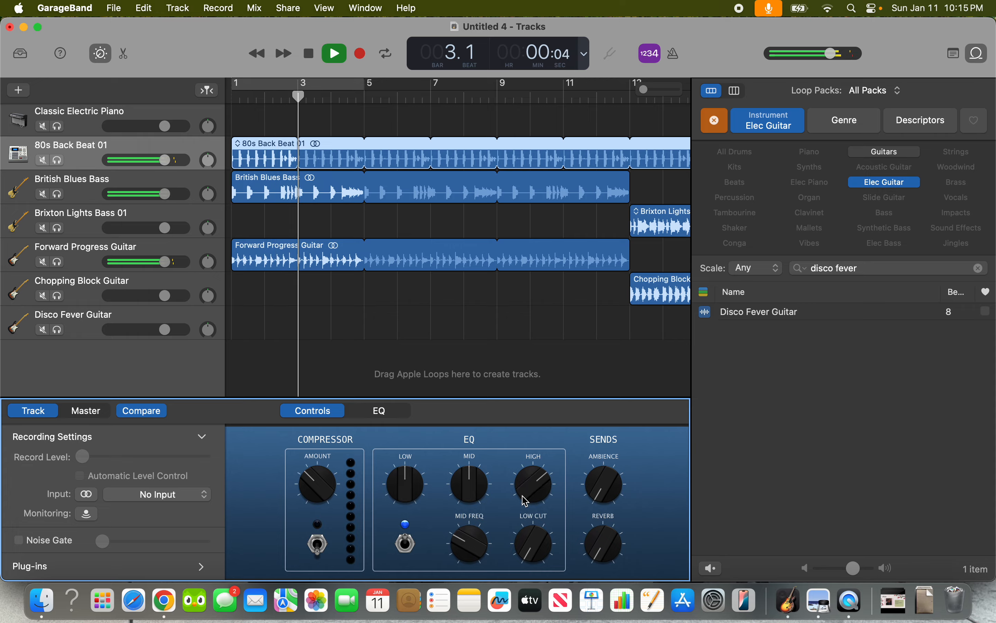
{"action": "key", "text": "space"}
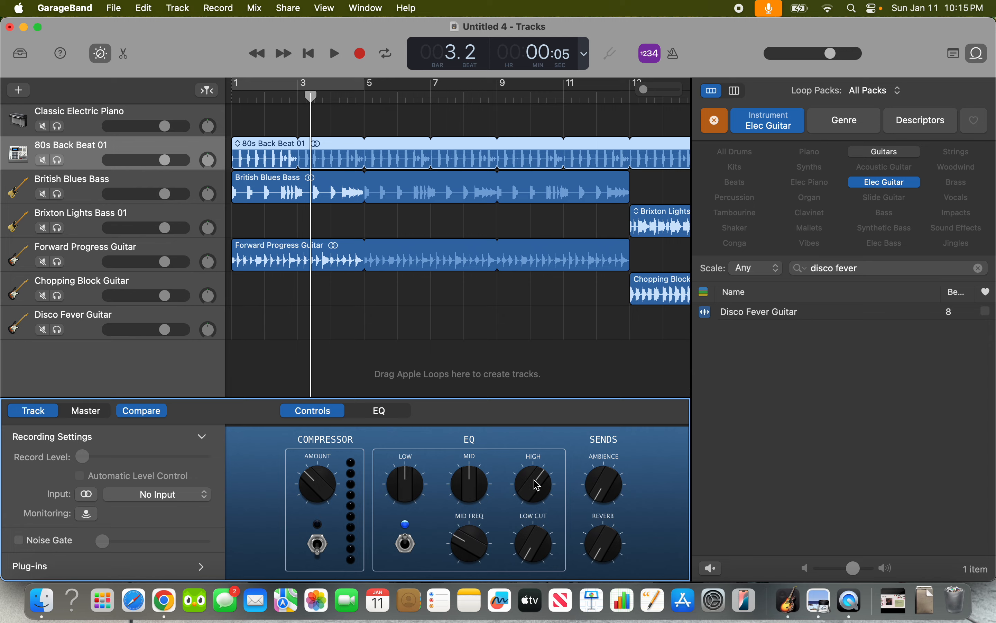
Set the drum track's high EQ back to its centre position and raise its low EQ slightly
{"action": "left_click_drag", "start_coordinate": [524, 496], "coordinate": [518, 504]}
{"action": "left_click_drag", "start_coordinate": [406, 494], "coordinate": [408, 486]}
Listen to the drums with the adjusted low EQ, stop playback, and move the playhead back to bar 1
{"action": "key", "text": "space"}
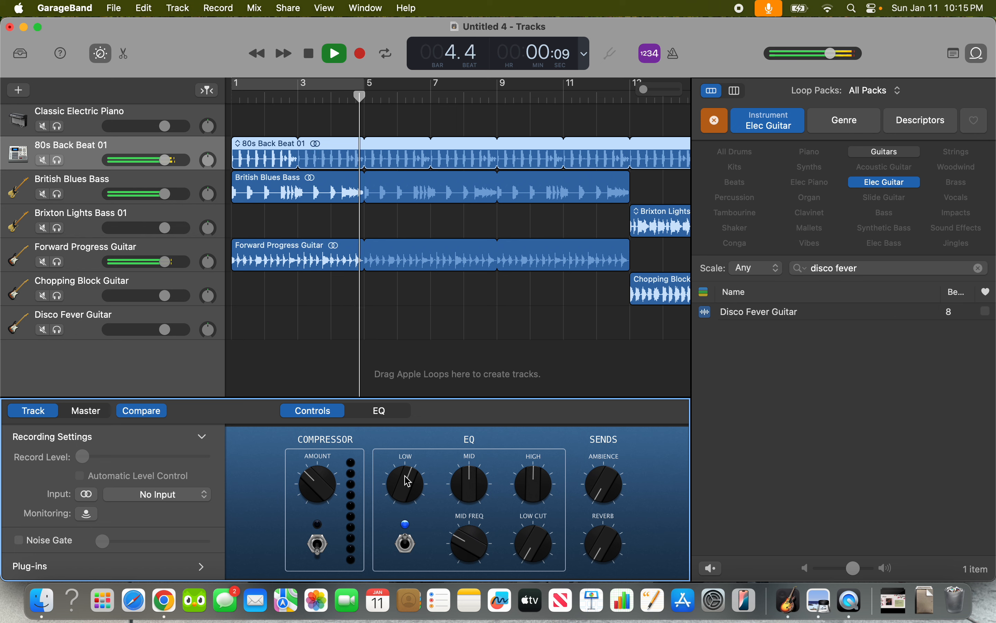
{"action": "left_click", "coordinate": [335, 53]}
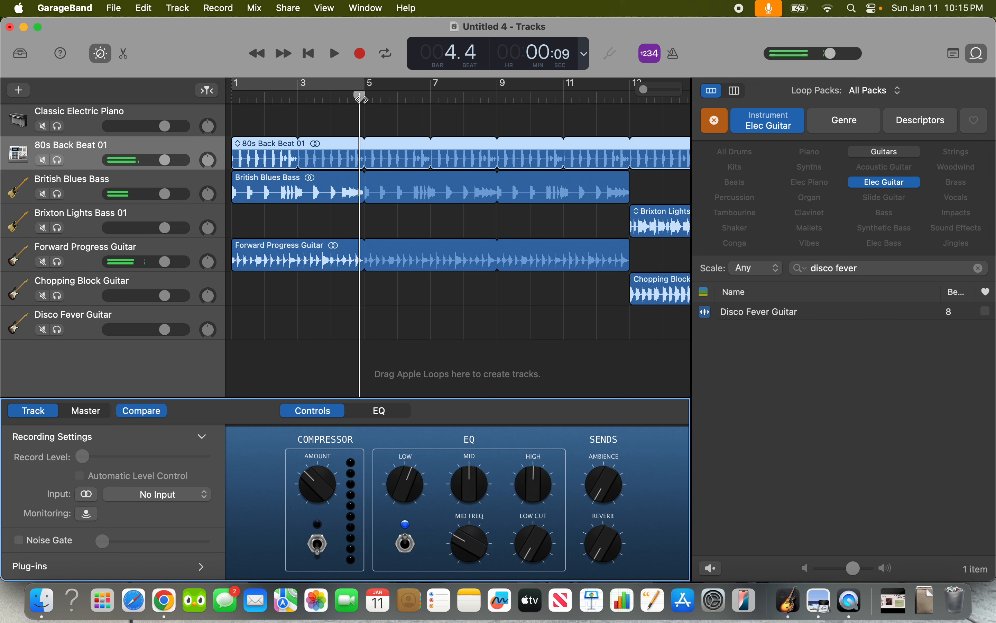
{"action": "left_click_drag", "start_coordinate": [360, 99], "coordinate": [223, 109]}
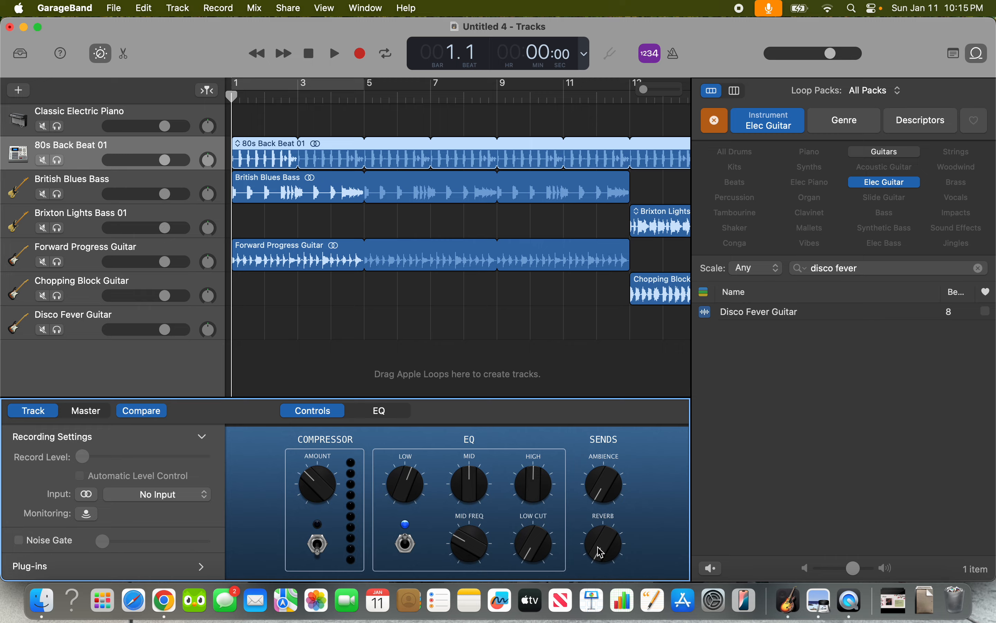
Raise the reverb send of the 80s Back Beat 01 drum track and listen to the effect from the start of the song
{"action": "left_click_drag", "start_coordinate": [602, 552], "coordinate": [605, 513]}
{"action": "key", "text": "space"}
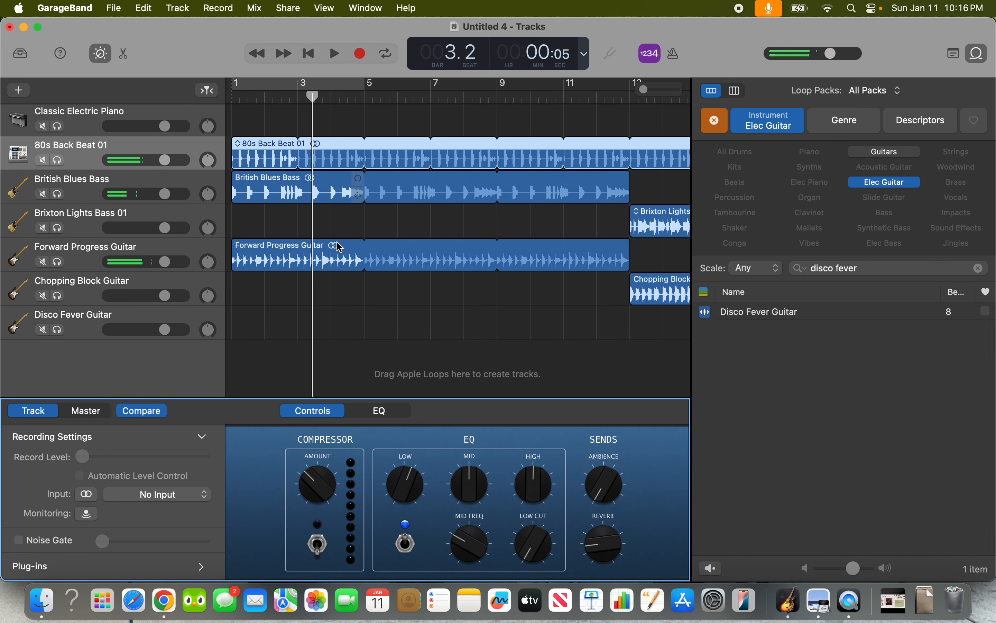
{"action": "key", "text": "space"}
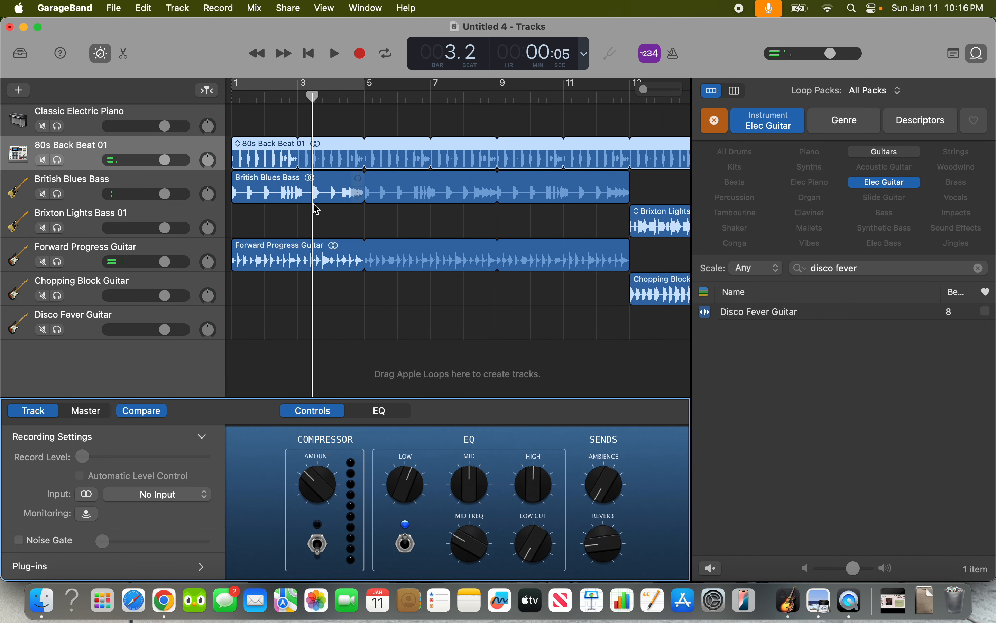
Raise the reverb send slightly on the British Blues Bass and Brixton Lights Bass 01 tracks
{"action": "left_click", "coordinate": [301, 200]}
{"action": "left_click", "coordinate": [606, 551]}
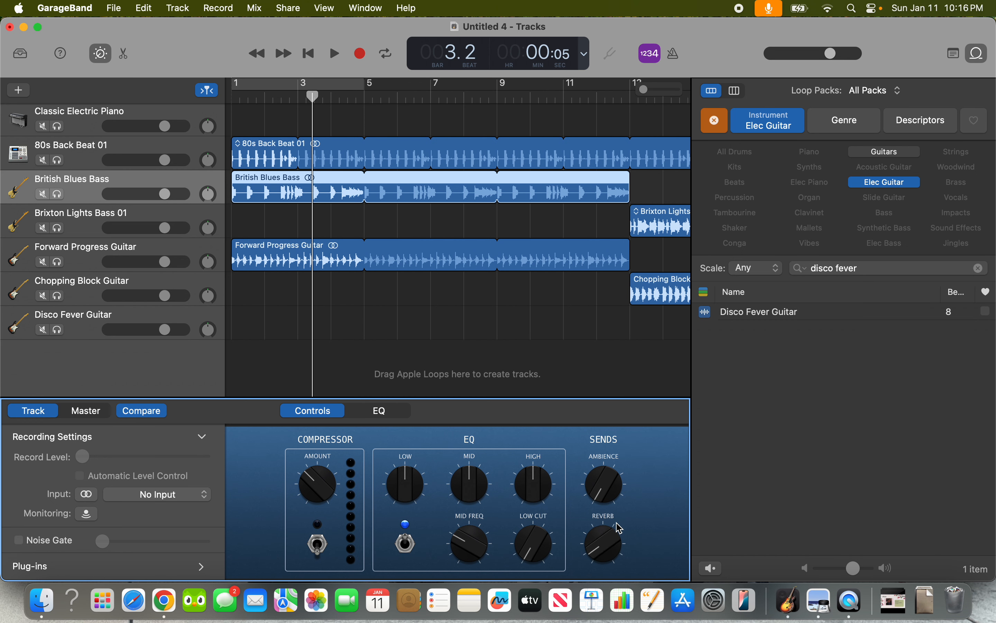
{"action": "scroll", "coordinate": [558, 307], "scroll_direction": "right", "scroll_amount": 5}
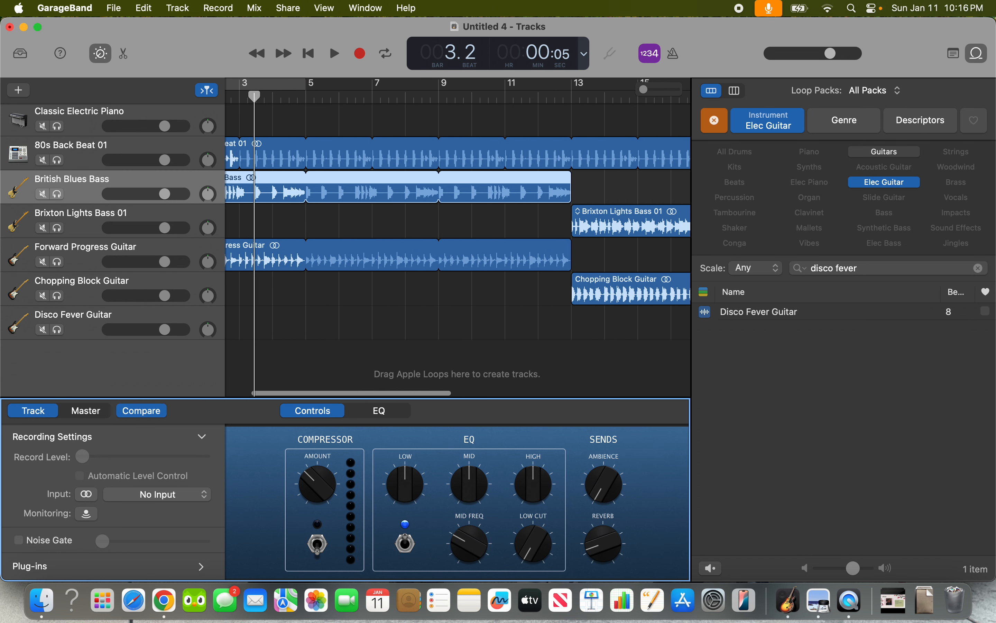
{"action": "left_click", "coordinate": [634, 231]}
{"action": "left_click_drag", "start_coordinate": [615, 534], "coordinate": [613, 529]}
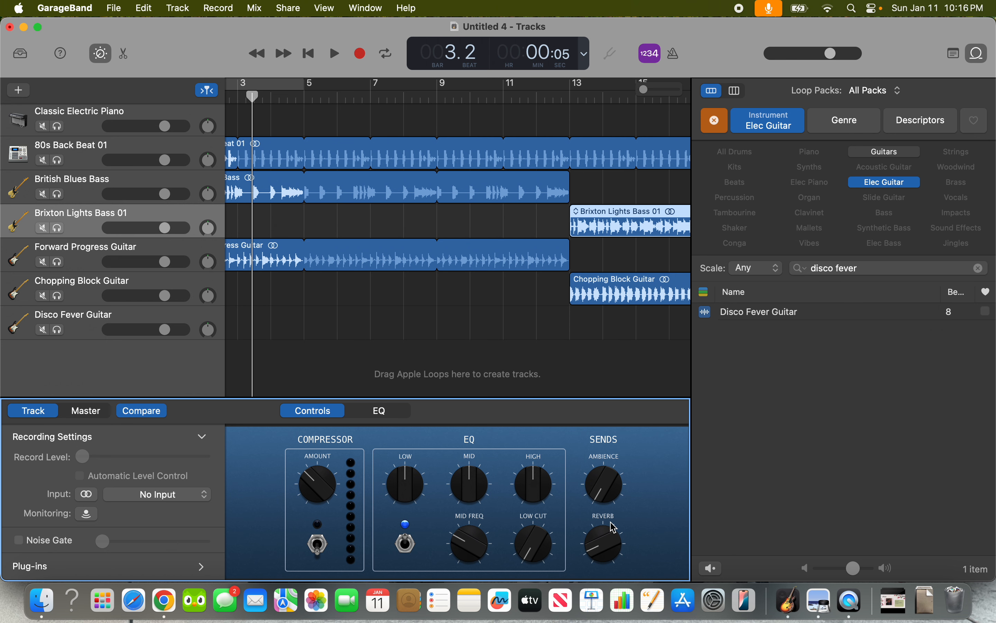
{"action": "scroll", "coordinate": [371, 288], "scroll_direction": "left", "scroll_amount": 3}
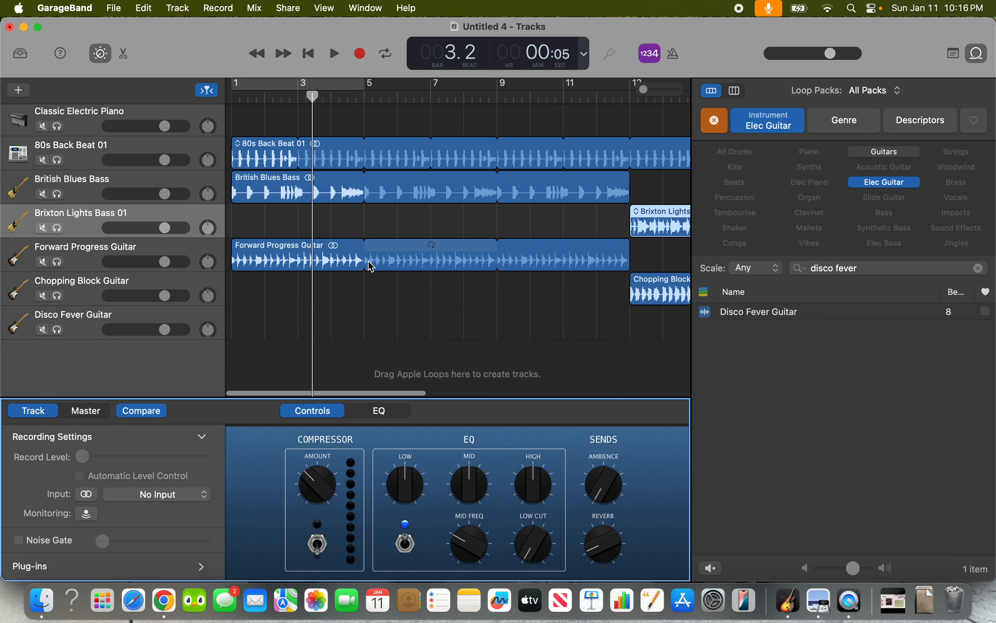
Lower the volume of the 80s Back Beat 01 drum track very slightly
{"action": "left_click", "coordinate": [323, 264]}
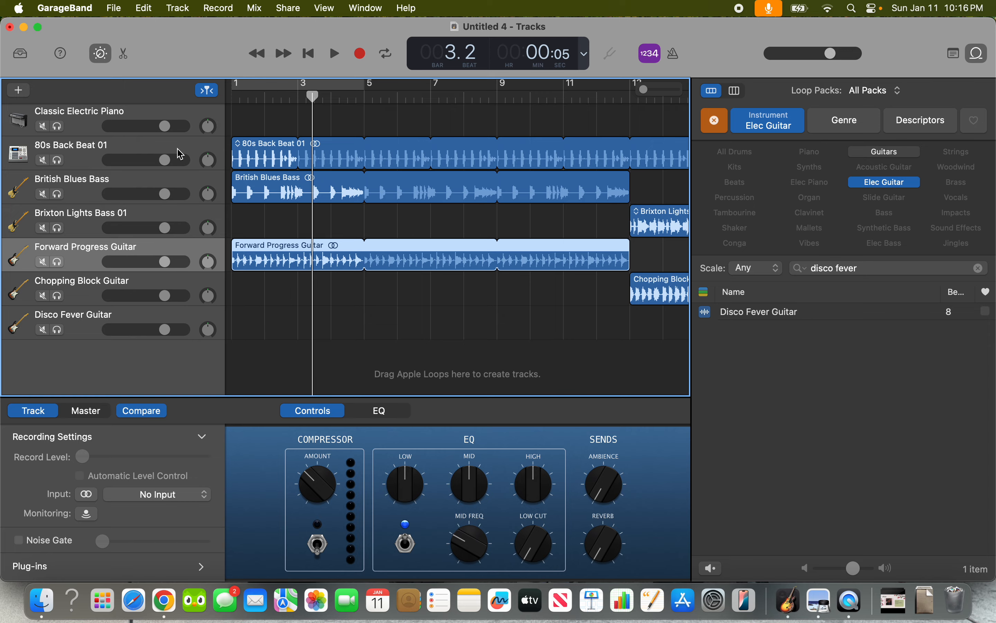
{"action": "left_click", "coordinate": [166, 163]}
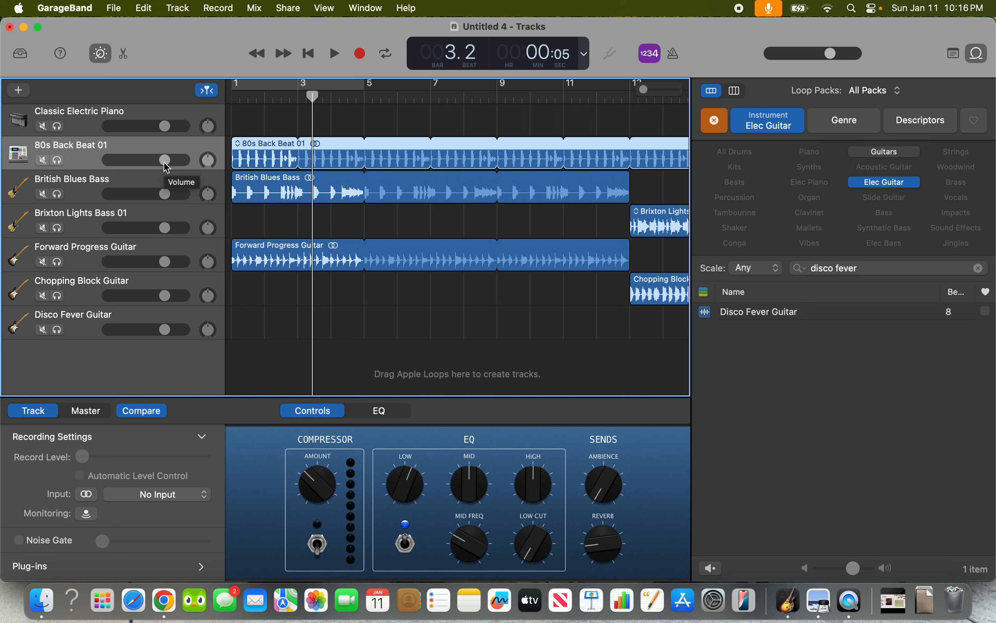
{"action": "left_click_drag", "start_coordinate": [165, 162], "coordinate": [163, 163]}
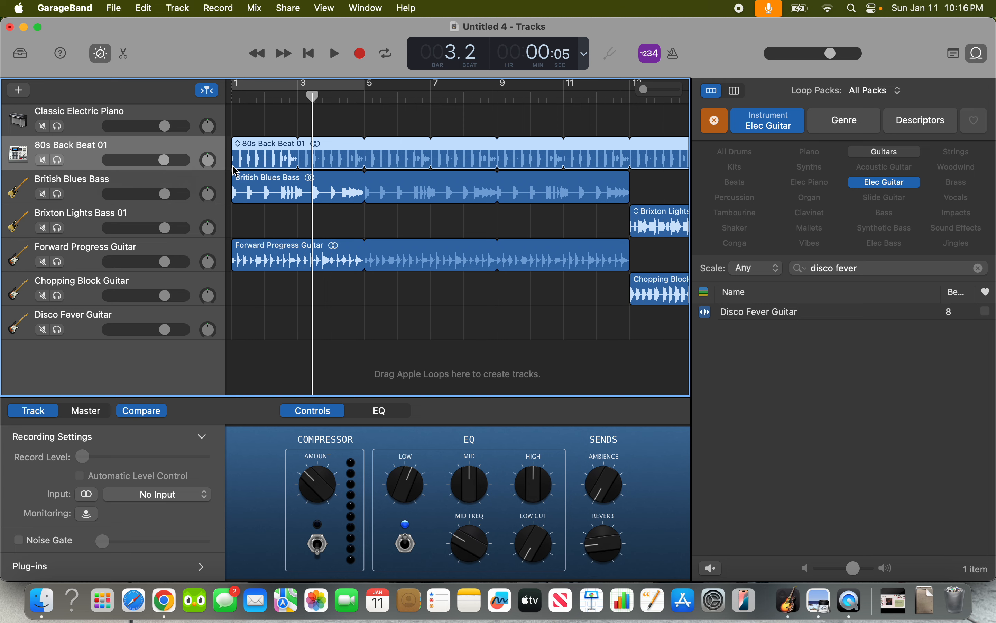
Lower the volume of the British Blues Bass track slightly and set the Brixton Lights Bass 01 track to -1.1 dB
{"action": "left_click", "coordinate": [271, 199]}
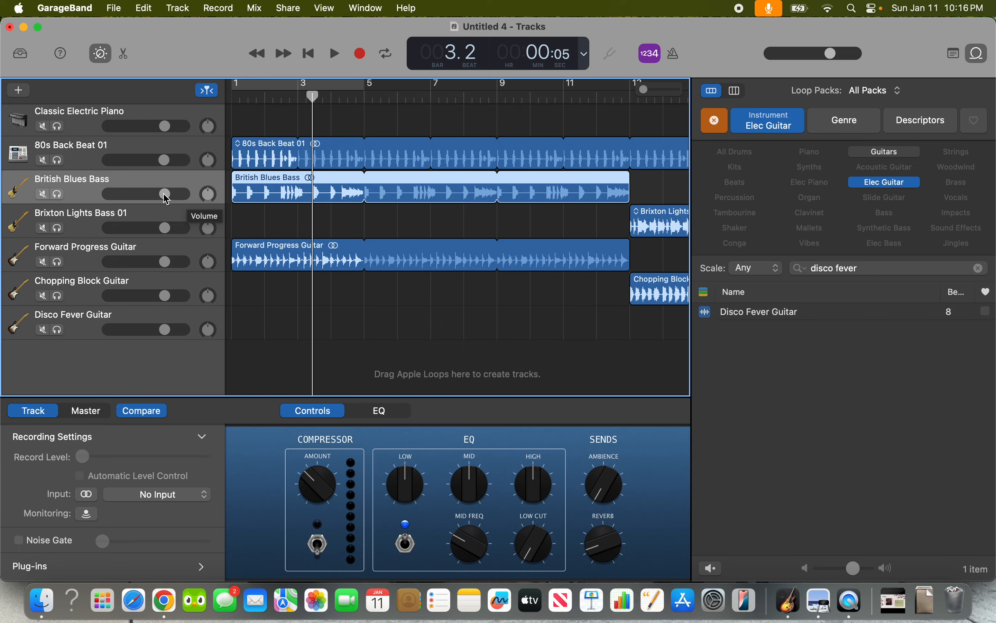
{"action": "left_click_drag", "start_coordinate": [166, 193], "coordinate": [160, 194]}
{"action": "scroll", "coordinate": [411, 223], "scroll_direction": "right", "scroll_amount": 2}
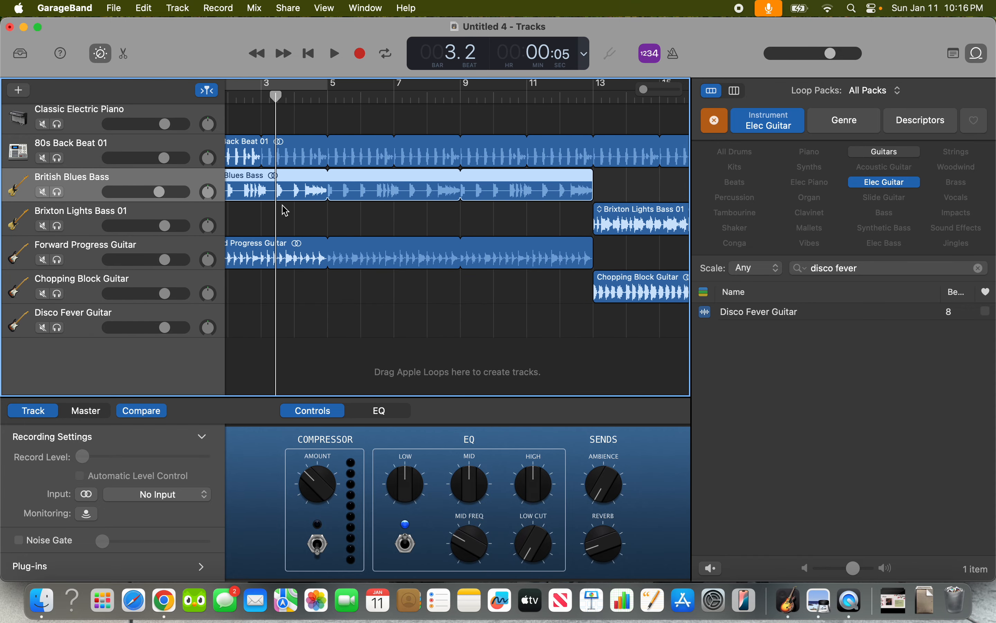
{"action": "left_click", "coordinate": [618, 232]}
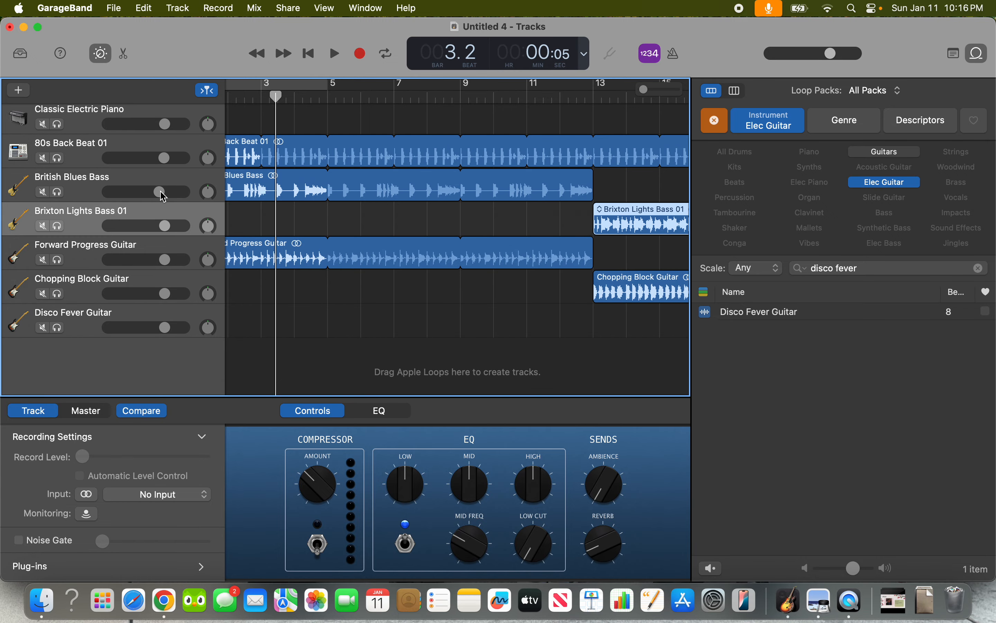
{"action": "left_click_drag", "start_coordinate": [171, 227], "coordinate": [156, 226]}
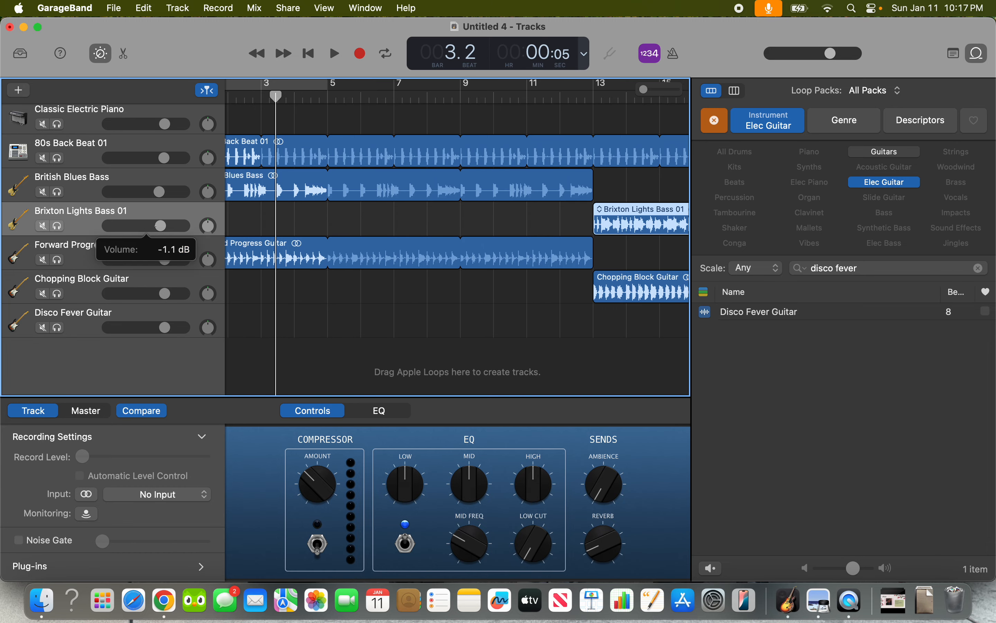
Fine-tune the bass volumes to -1.5 dB for Brixton Lights Bass 01 and -1.9 dB for British Blues Bass
{"action": "left_click", "coordinate": [286, 259]}
{"action": "scroll", "coordinate": [186, 249], "scroll_direction": "left", "scroll_amount": 2}
{"action": "left_click_drag", "start_coordinate": [166, 260], "coordinate": [164, 260]}
{"action": "left_click", "coordinate": [160, 225]}
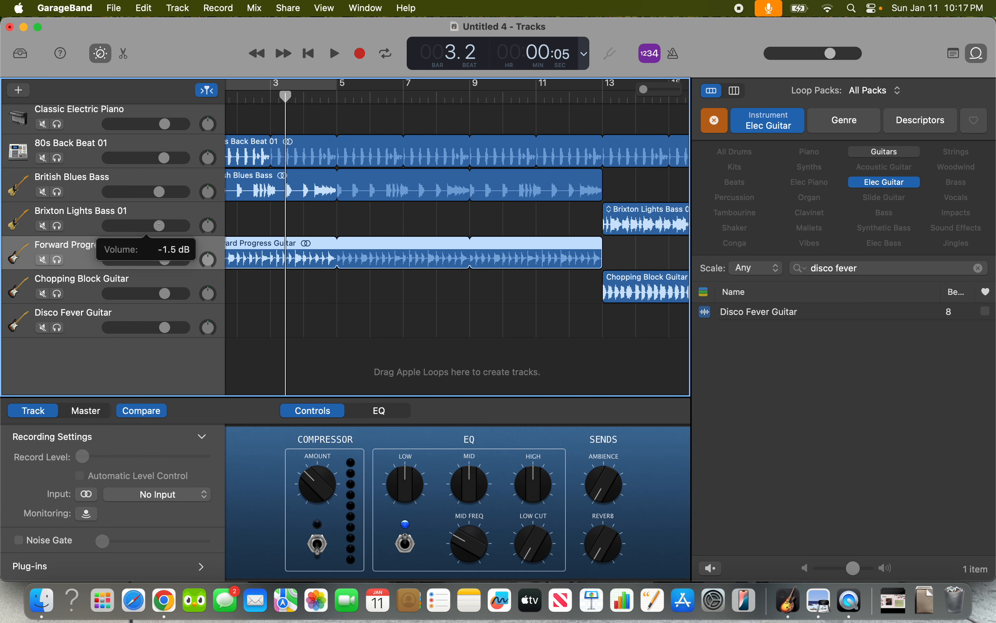
{"action": "mouse_move", "coordinate": [159, 192]}
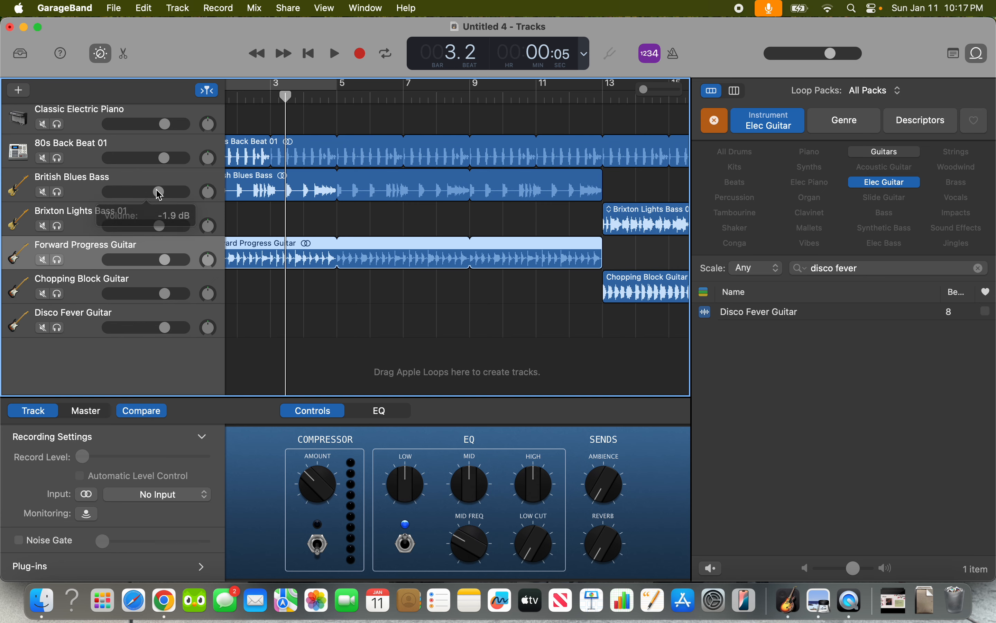
Lower the volumes of the Forward Progress Guitar and Chopping Block Guitar tracks slightly, to the same level
{"action": "left_click", "coordinate": [620, 296]}
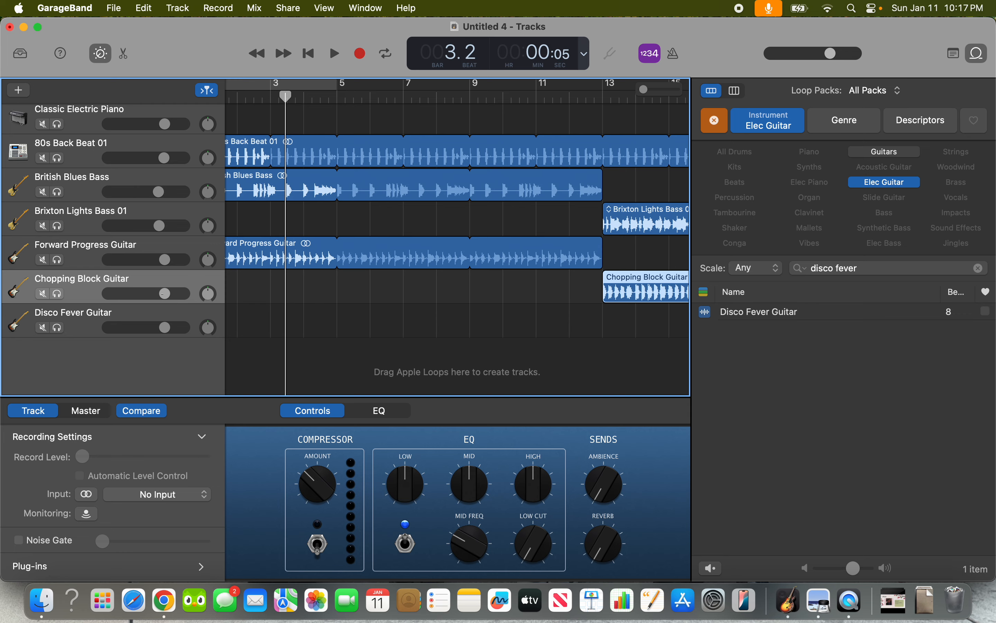
{"action": "left_click_drag", "start_coordinate": [172, 294], "coordinate": [162, 294]}
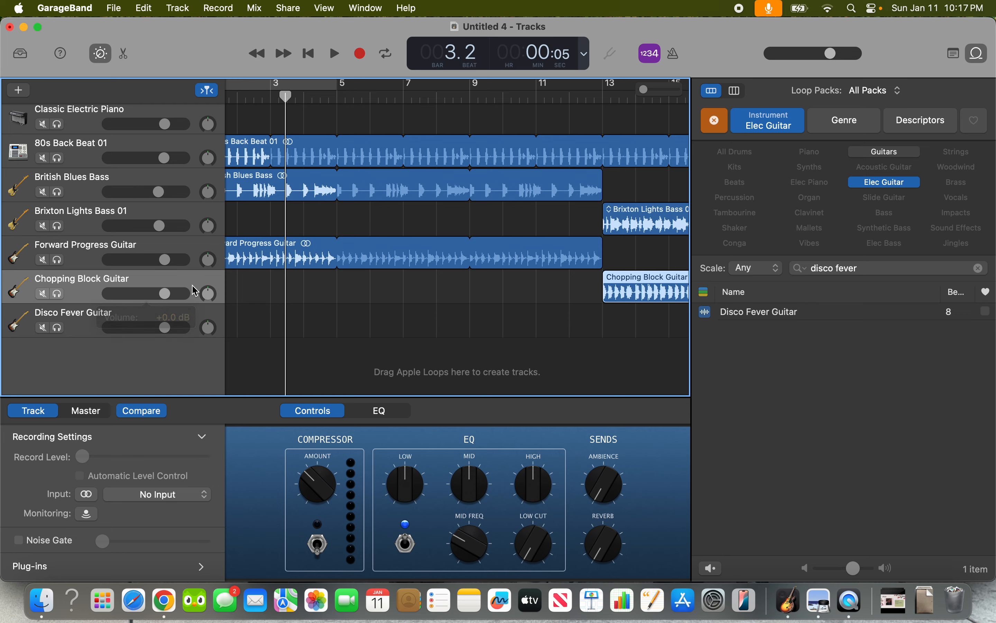
{"action": "scroll", "coordinate": [511, 335], "scroll_direction": "right", "scroll_amount": 2}
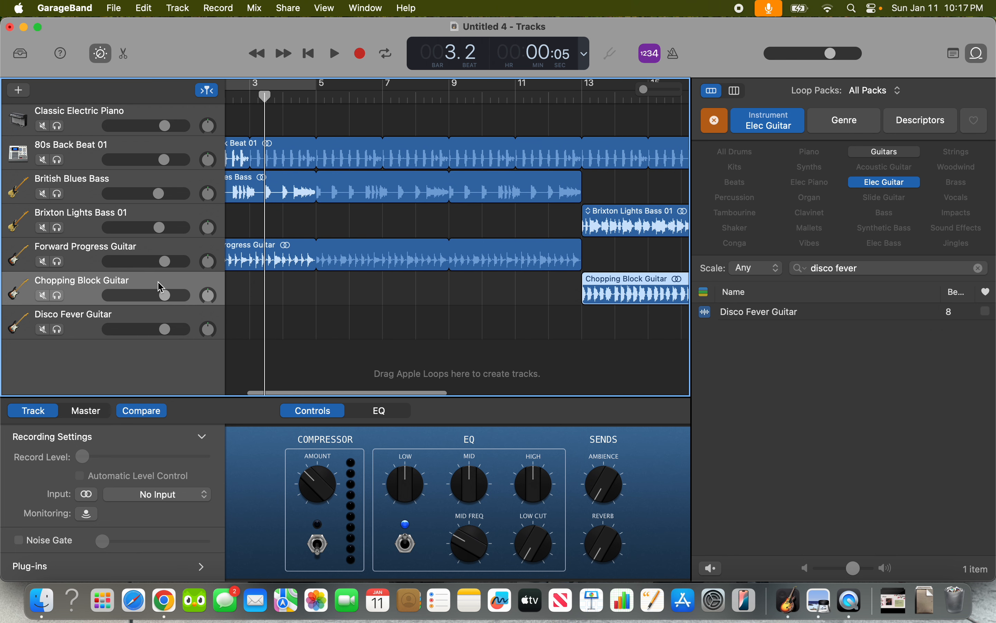
{"action": "left_click_drag", "start_coordinate": [165, 261], "coordinate": [156, 297]}
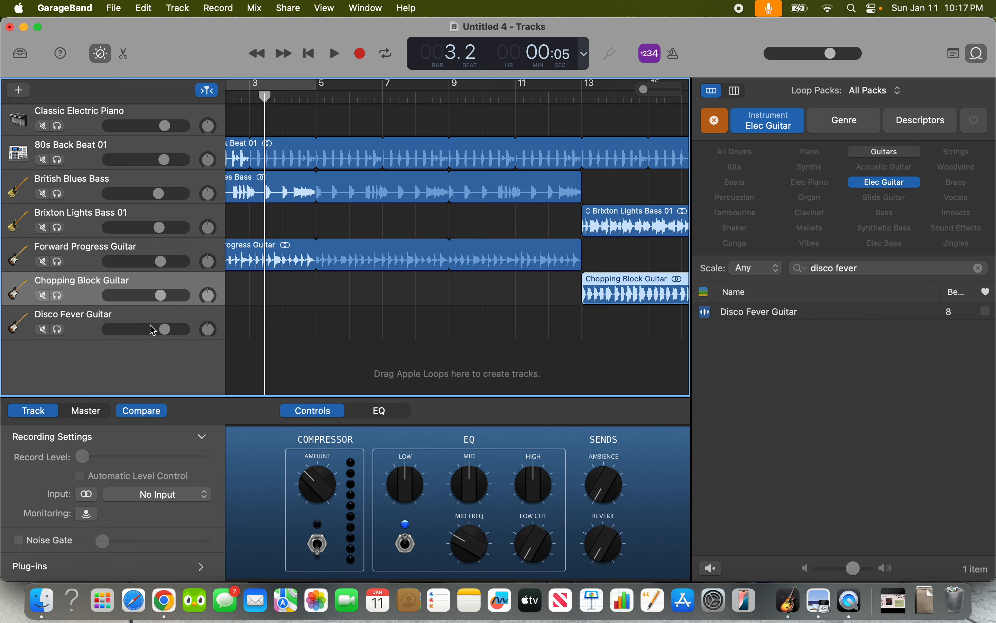
{"action": "left_click_drag", "start_coordinate": [165, 330], "coordinate": [165, 328]}
{"action": "left_click", "coordinate": [160, 227]}
{"action": "left_click_drag", "start_coordinate": [158, 228], "coordinate": [159, 227]}
{"action": "scroll", "coordinate": [389, 289], "scroll_direction": "right", "scroll_amount": 10}
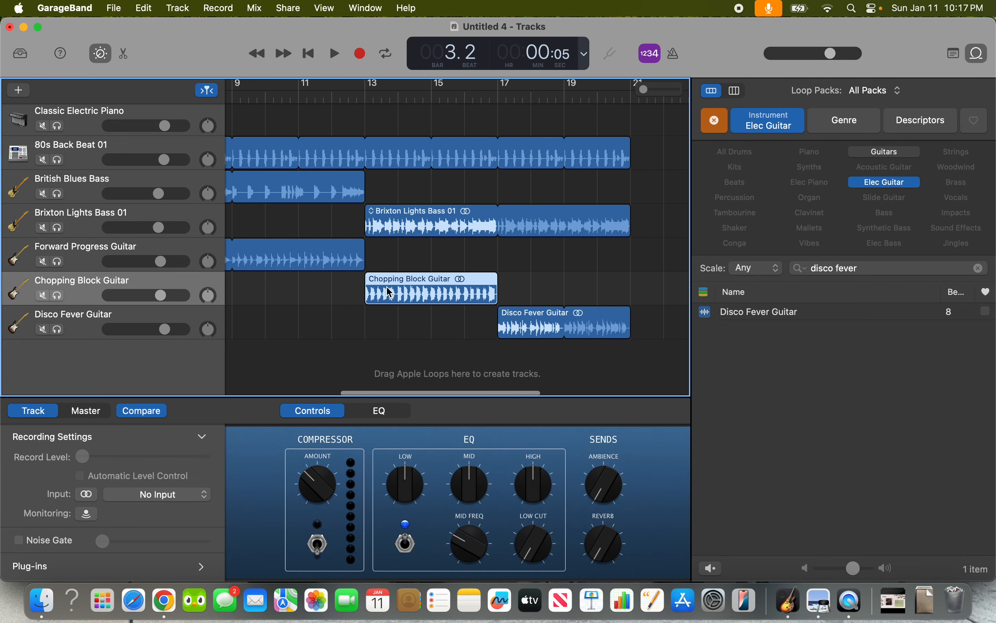
{"action": "scroll", "coordinate": [390, 292], "scroll_direction": "left", "scroll_amount": 2}
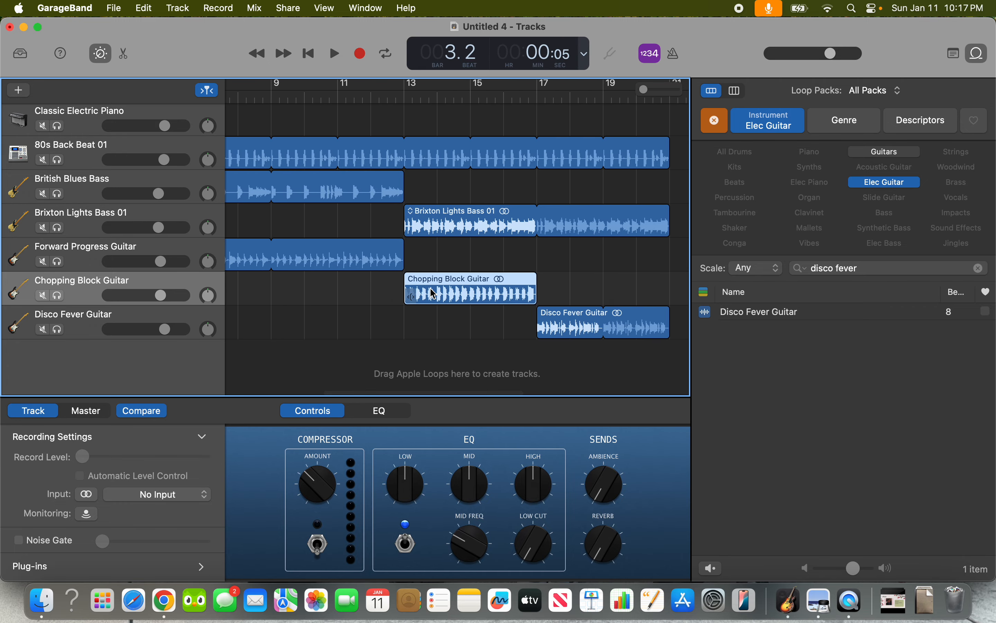
{"action": "scroll", "coordinate": [433, 294], "scroll_direction": "left", "scroll_amount": 4}
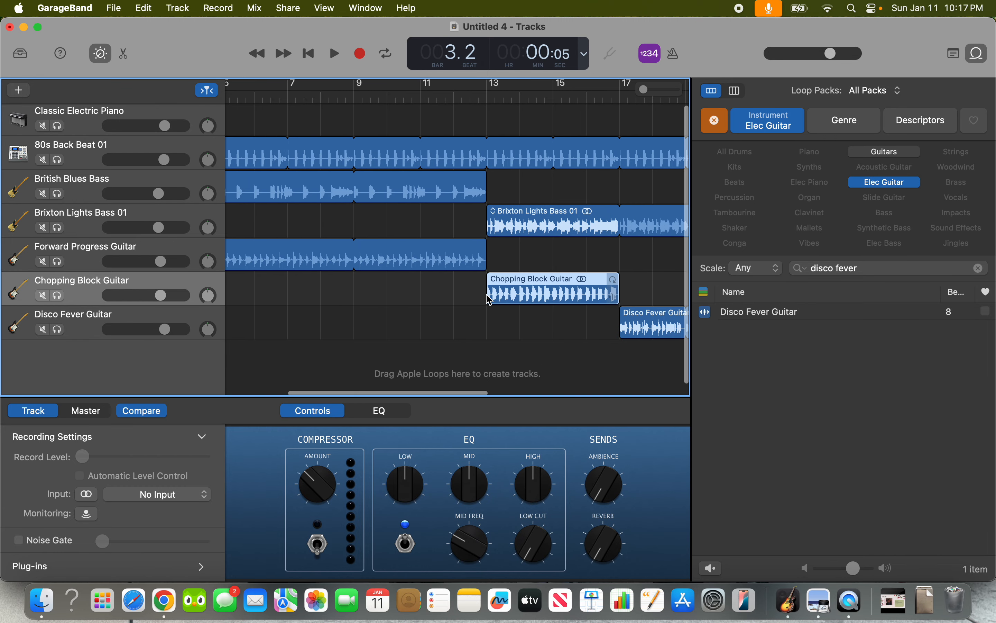
{"action": "scroll", "coordinate": [490, 301], "scroll_direction": "left", "scroll_amount": 1}
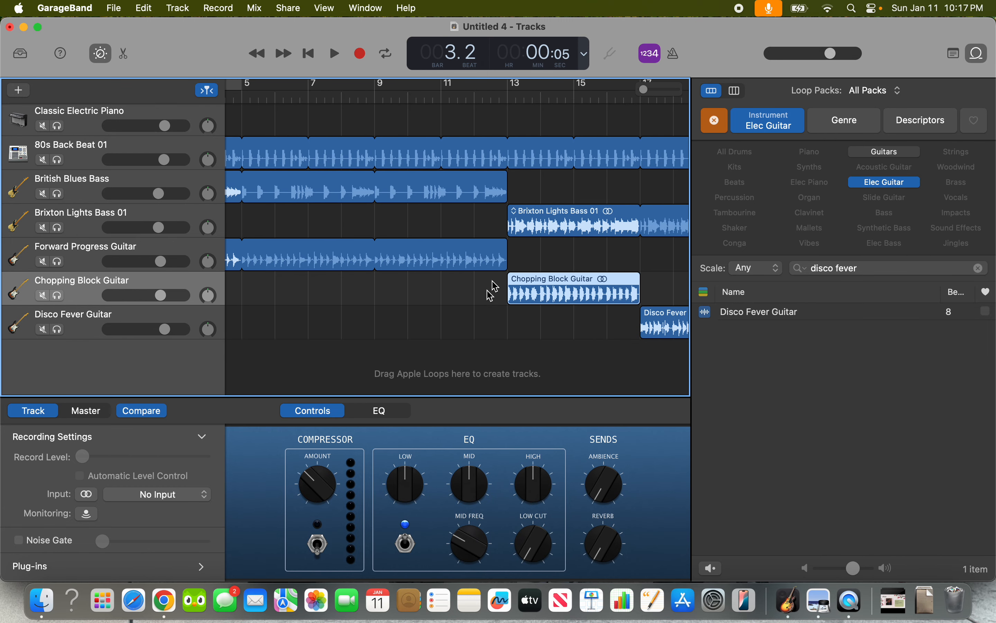
Turn on the cycle area and extend its end from bar 5 to the end of the arrangement
{"action": "scroll", "coordinate": [486, 291], "scroll_direction": "left", "scroll_amount": 5}
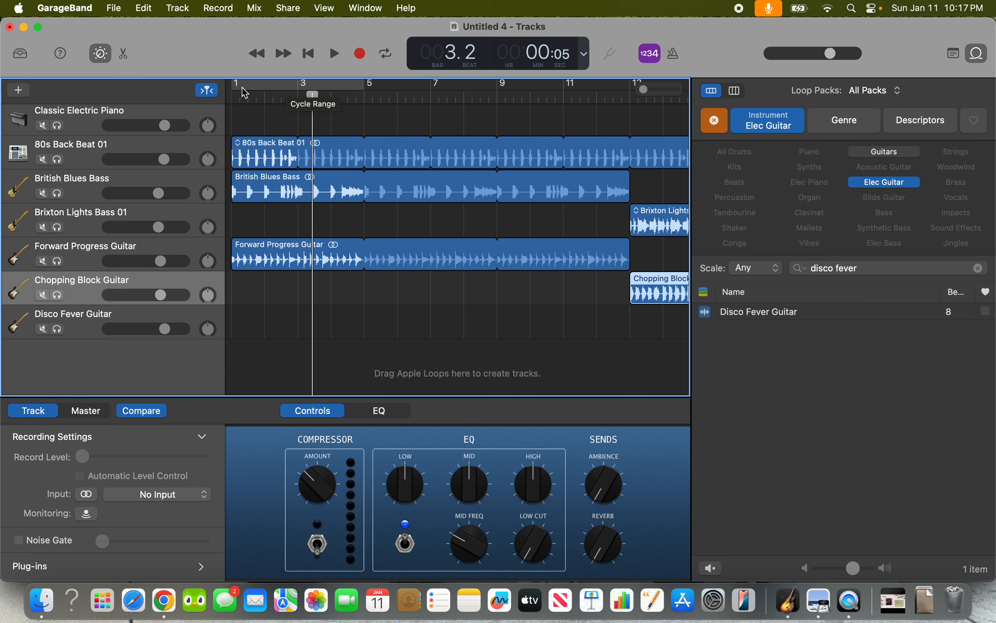
{"action": "left_click", "coordinate": [265, 88]}
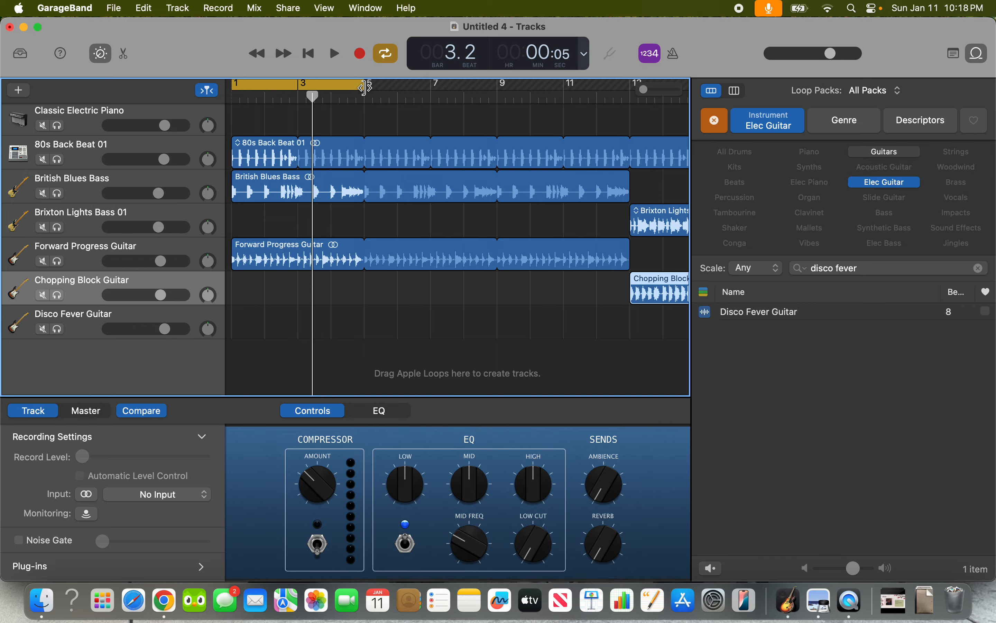
{"action": "left_click_drag", "start_coordinate": [362, 85], "coordinate": [572, 134]}
{"action": "scroll", "coordinate": [367, 175], "scroll_direction": "left", "scroll_amount": 10}
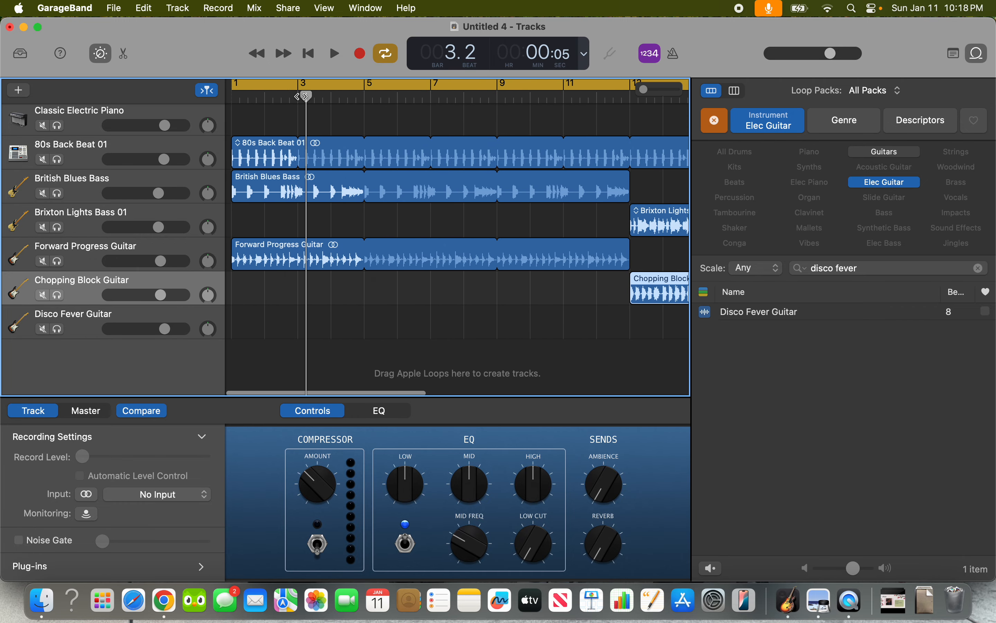
Play the whole song from bar 1 to check the mix and stop once the cycle restarts
{"action": "key", "text": "Return"}
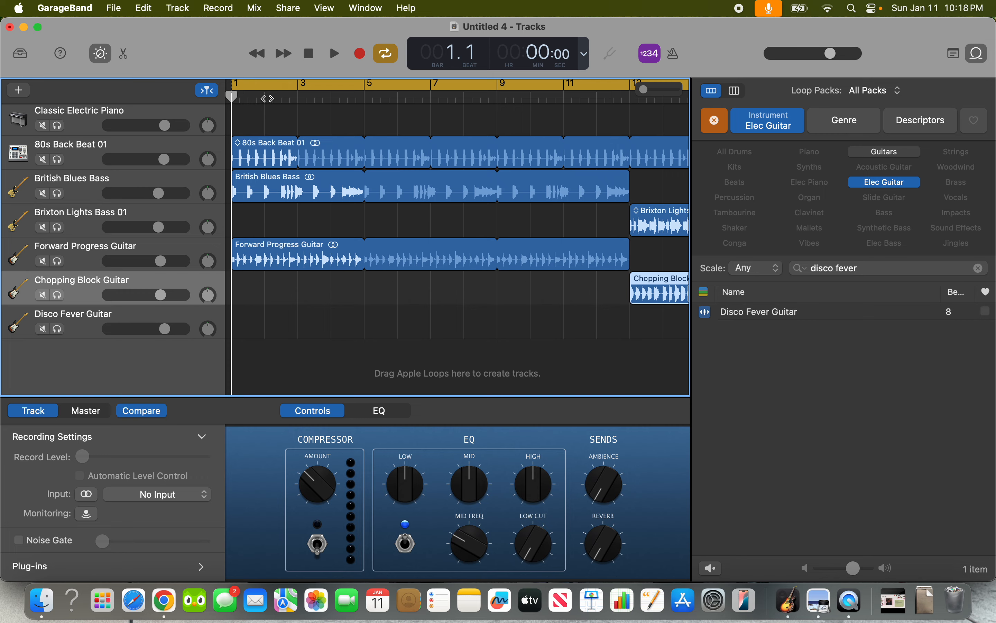
{"action": "key", "text": "space"}
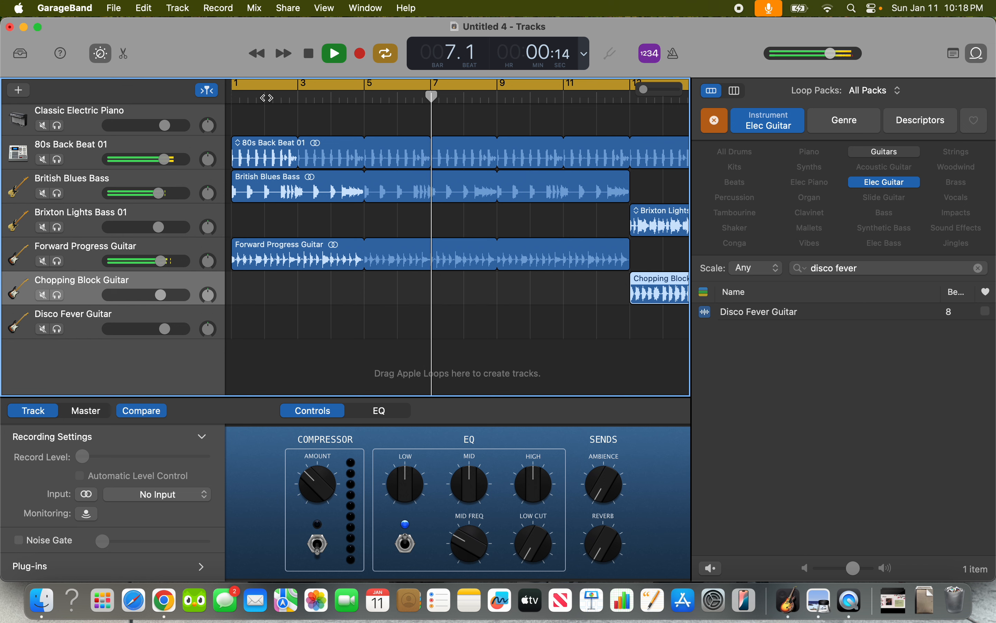
{"action": "scroll", "coordinate": [457, 237], "scroll_direction": "right", "scroll_amount": 1}
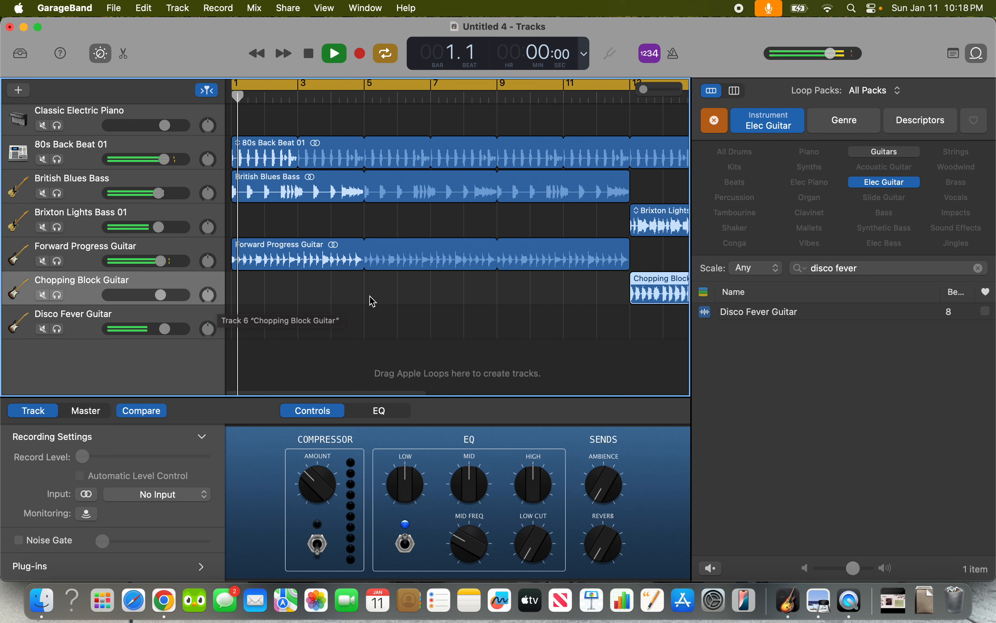
{"action": "key", "text": "space"}
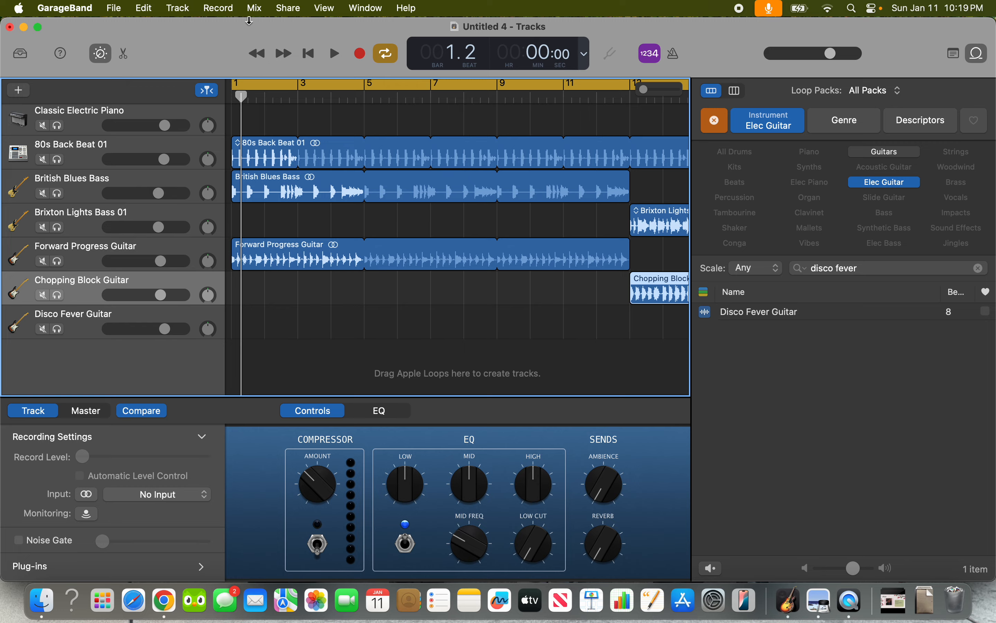
Export the song to disk as "Cool Song" on the Desktop, in MP3 format at High Quality (192 kBit/s)
{"action": "left_click", "coordinate": [297, 13]}
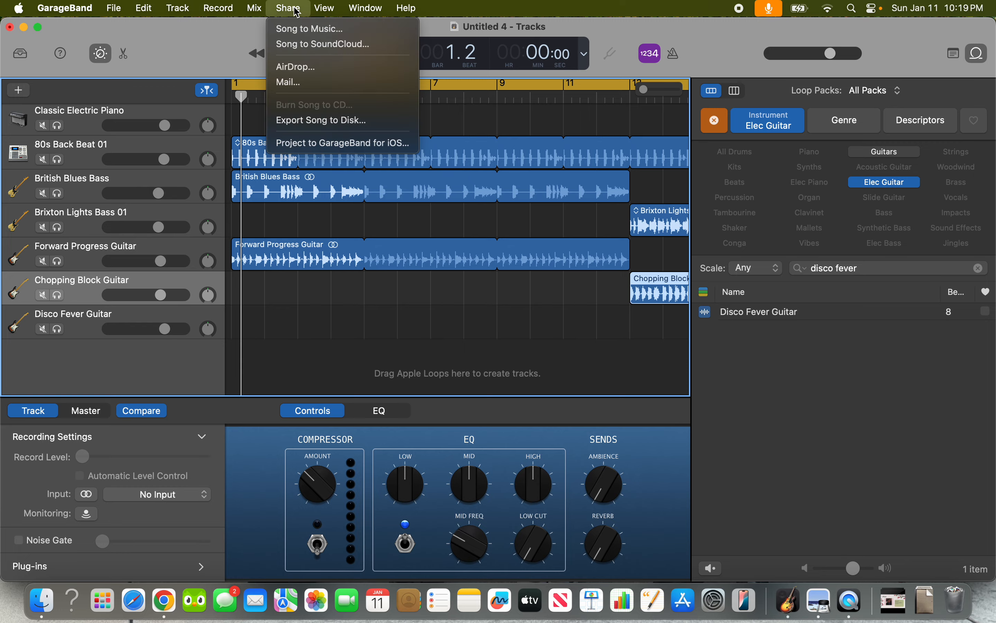
{"action": "left_click", "coordinate": [343, 127]}
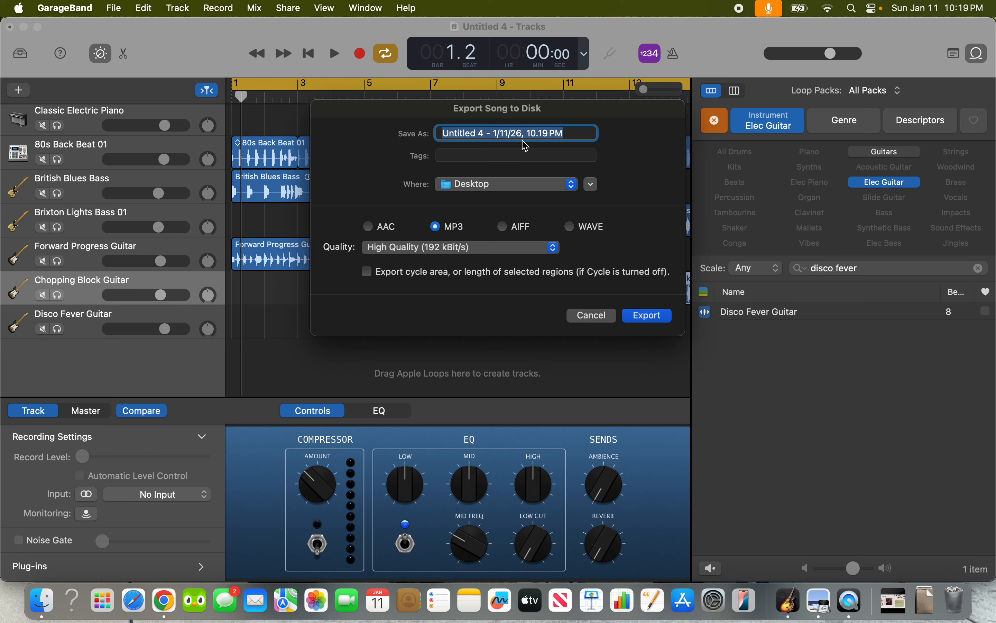
{"action": "key", "text": "BackSpace"}
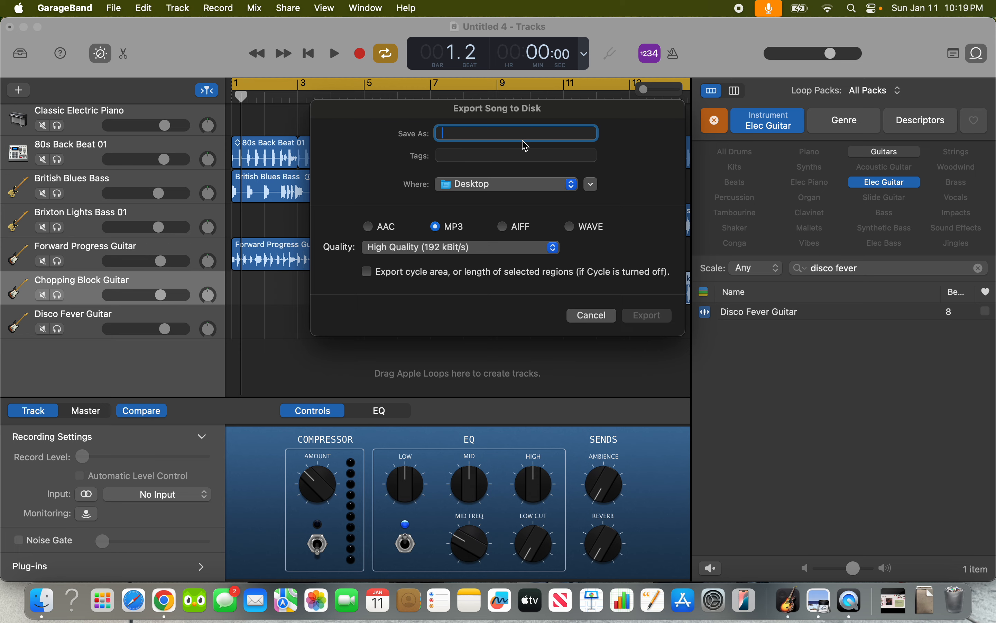
{"action": "type", "text": "Cool Song"}
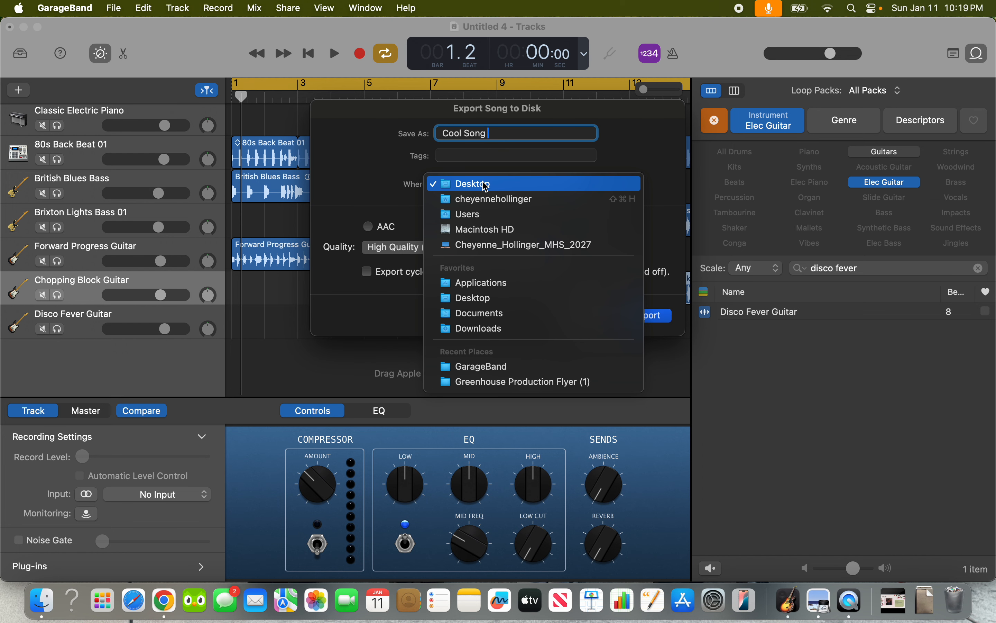
{"action": "left_click", "coordinate": [475, 184]}
{"action": "left_click", "coordinate": [367, 208]}
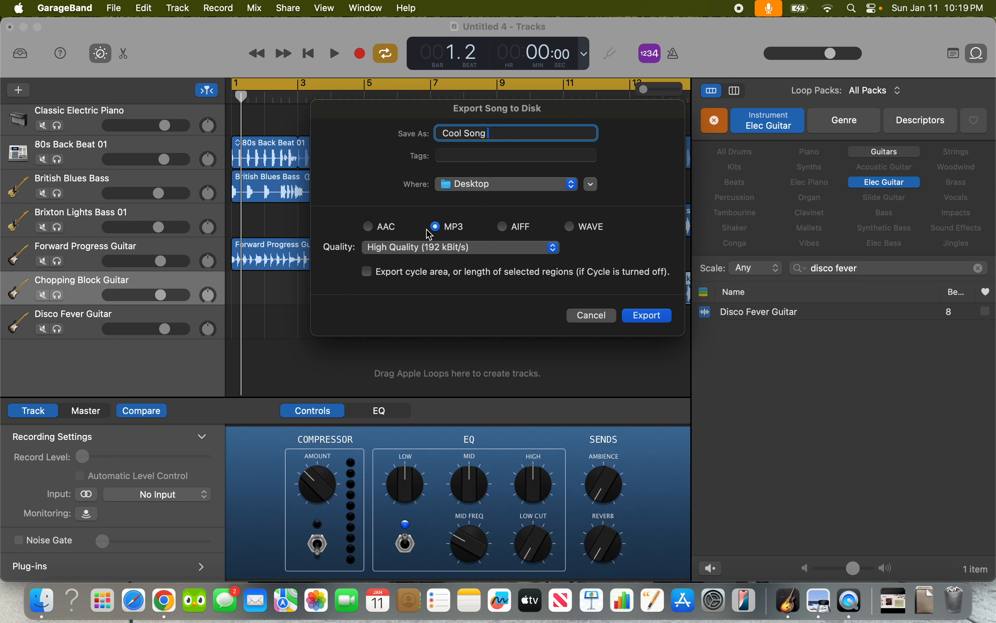
{"action": "left_click", "coordinate": [654, 315]}
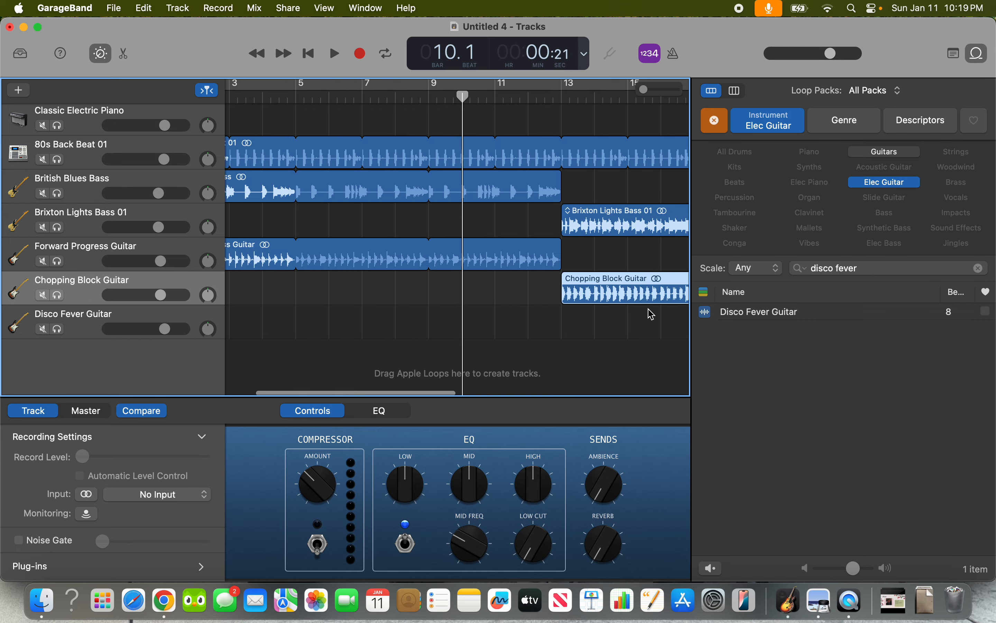